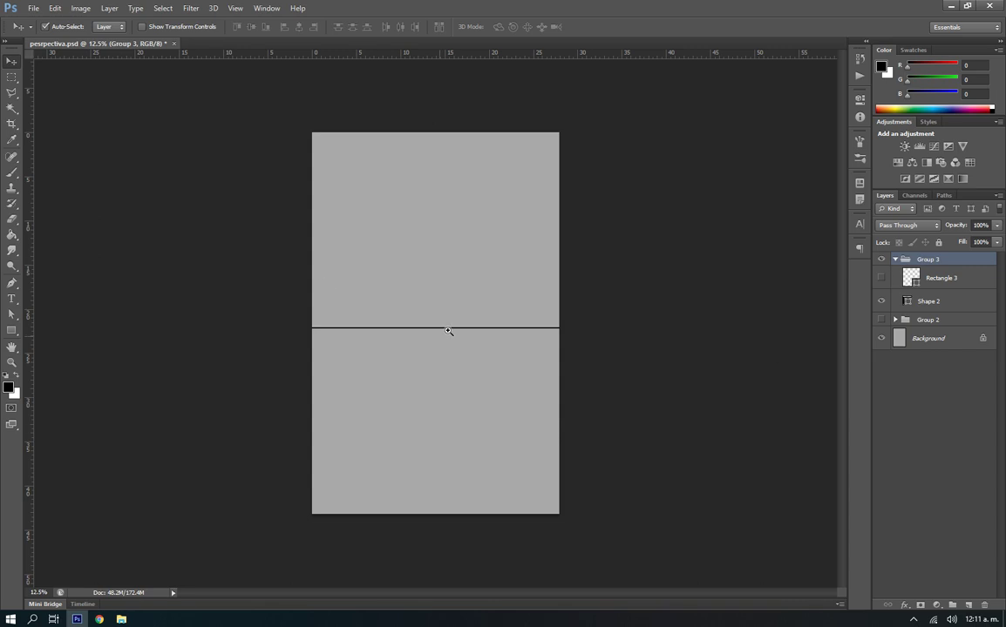
Move the horizon line (Shape 2) slightly higher on the page.
{"action": "key", "text": "ctrl+plus"}
{"action": "mouse_move", "coordinate": [467, 334]}
{"action": "left_mouse_down"}
{"action": "mouse_move", "coordinate": [462, 308]}
{"action": "mouse_move", "coordinate": [468, 355]}
{"action": "left_mouse_up"}
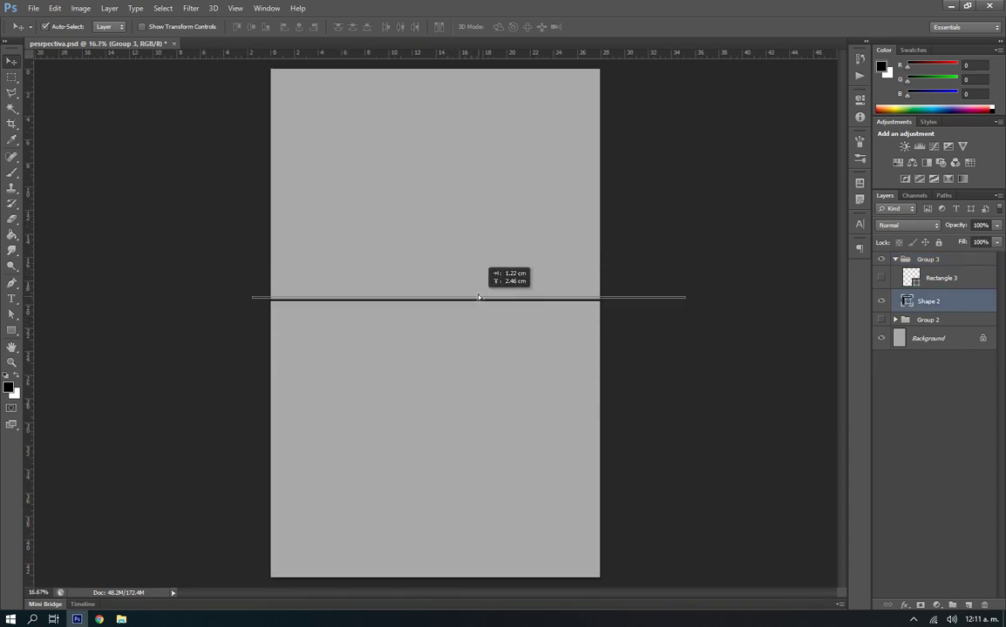
{"action": "left_click_drag", "start_coordinate": [468, 356], "coordinate": [471, 346]}
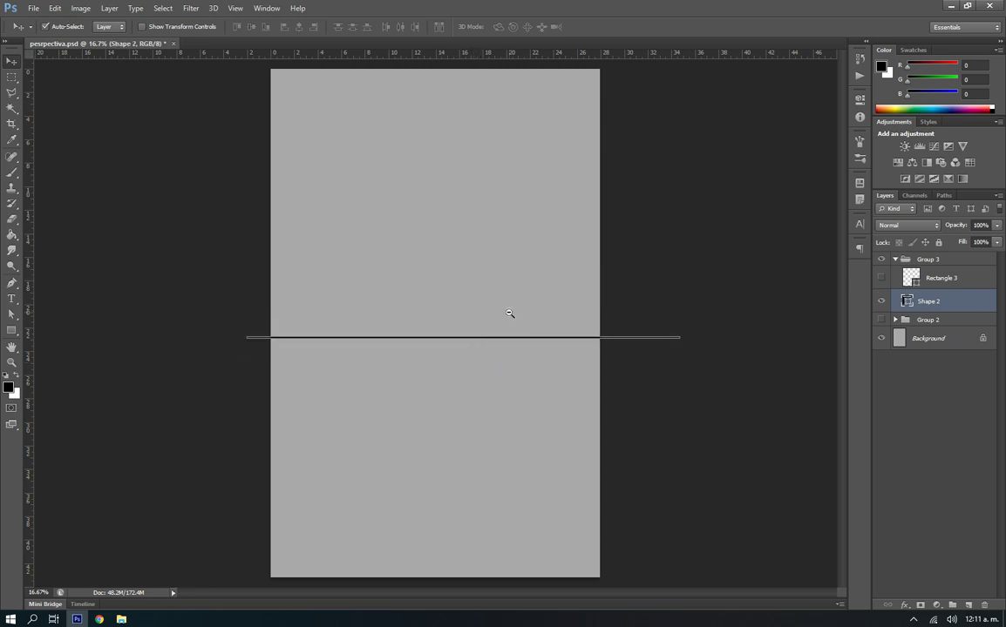
{"action": "key", "text": "ctrl+minus"}
Show the Rectangle 3 outlines and add an empty Layer 3 above the horizon layer.
{"action": "left_click", "coordinate": [881, 278]}
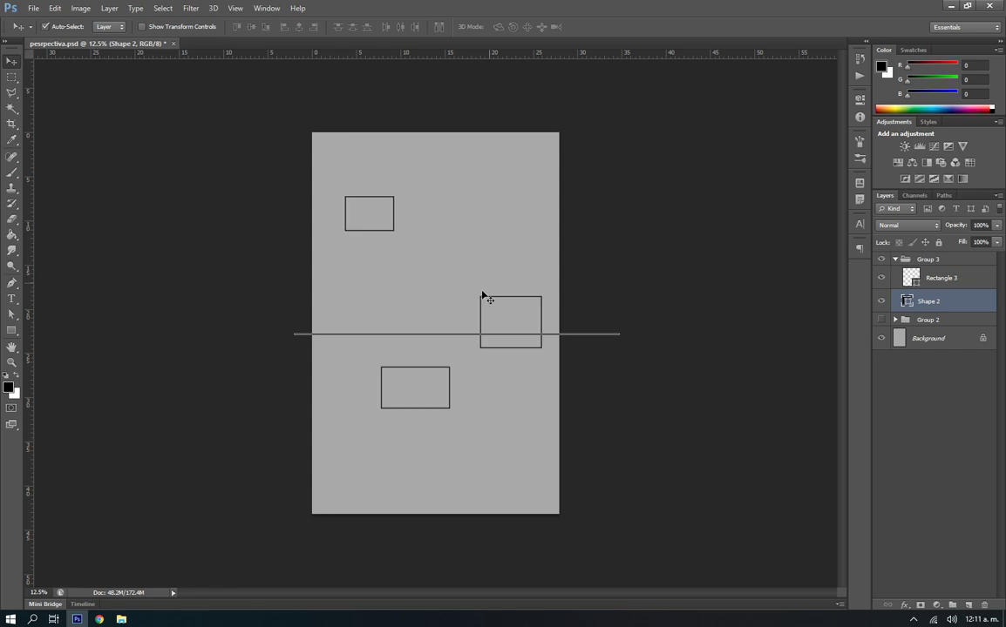
{"action": "left_click", "coordinate": [502, 327]}
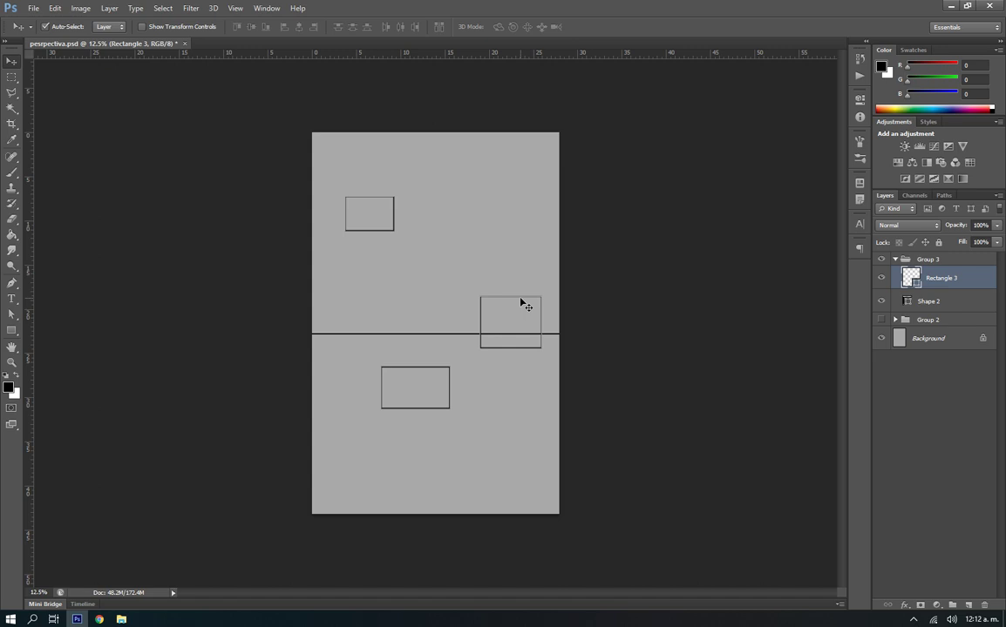
{"action": "left_click", "coordinate": [928, 303]}
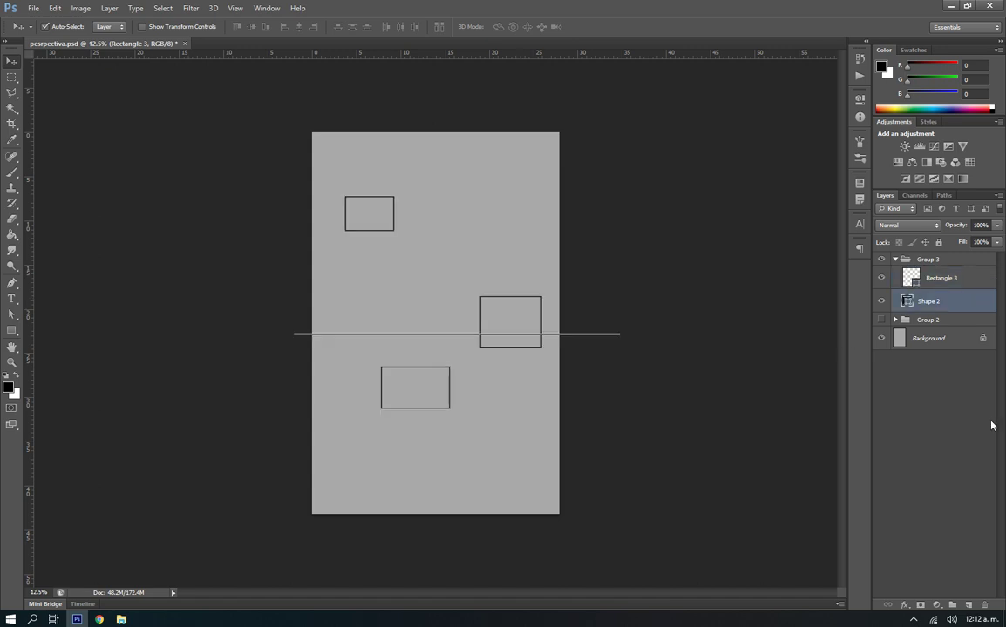
{"action": "left_click", "coordinate": [968, 605]}
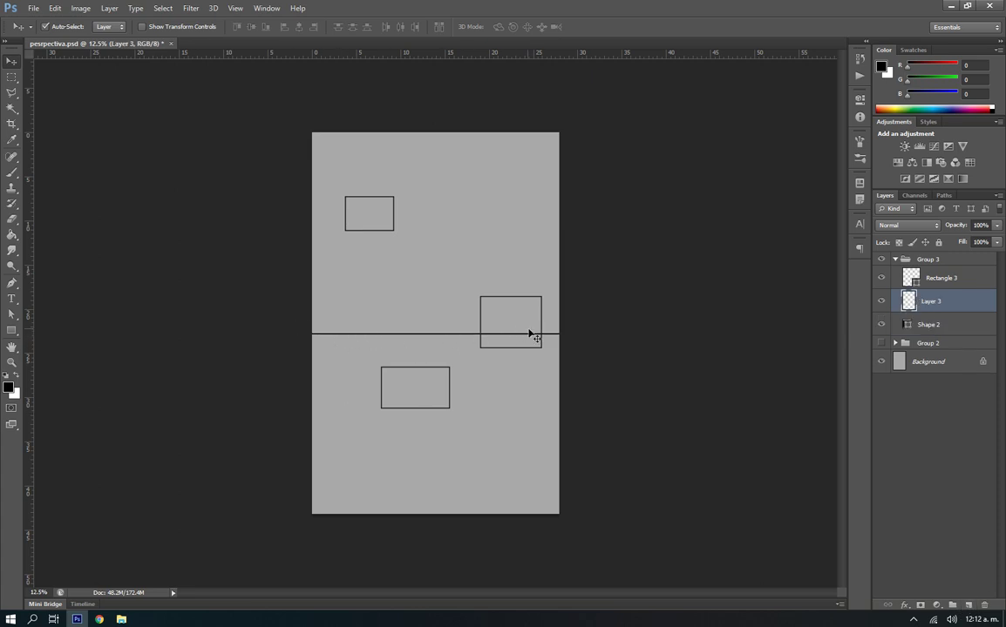
Set the foreground colour to red and add an empty Layer 4 for perspective lines.
{"action": "left_click", "coordinate": [8, 387]}
{"action": "left_click", "coordinate": [243, 454]}
{"action": "left_click", "coordinate": [380, 429]}
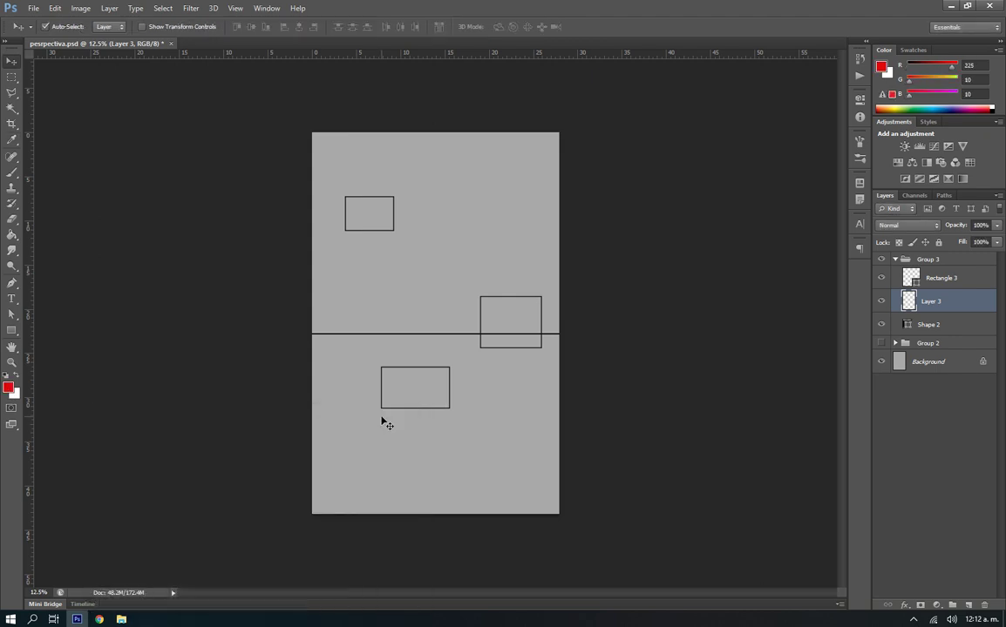
{"action": "key", "text": "ctrl+plus"}
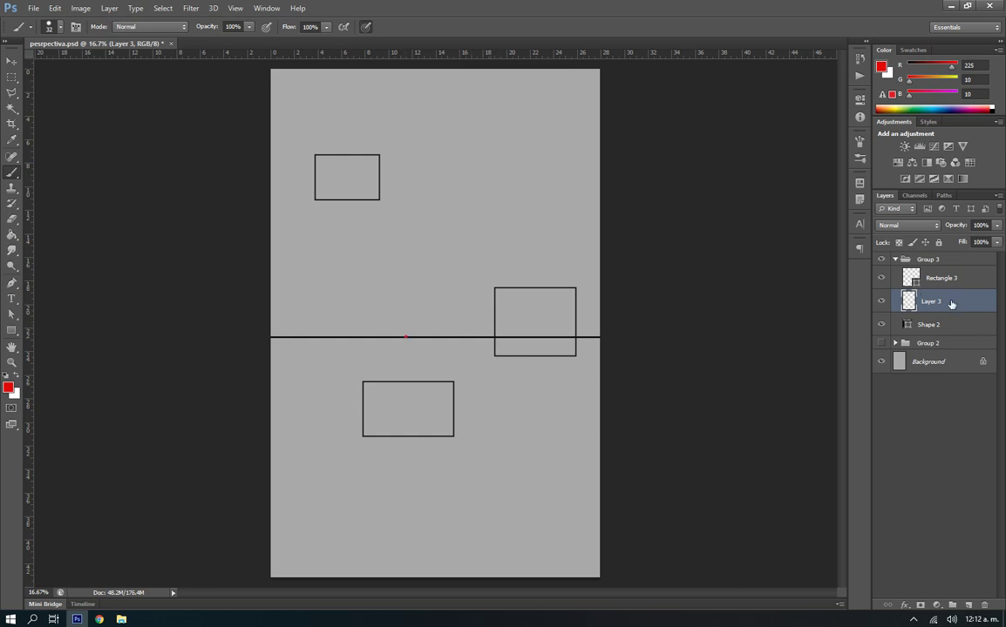
{"action": "left_click", "coordinate": [969, 604]}
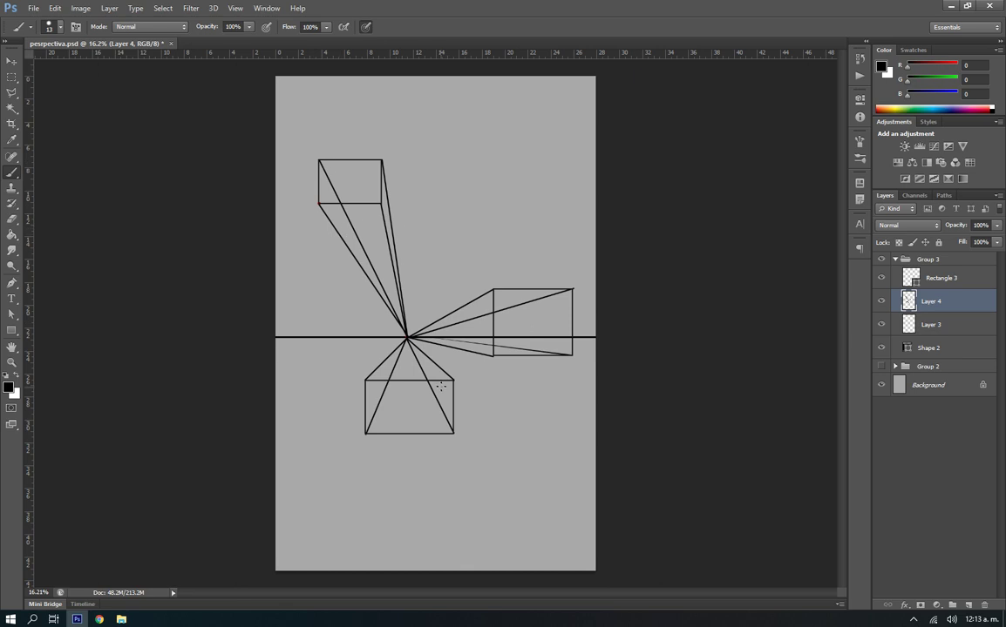
Draw the right box's back vertical and top edges, then start the lower box's back face.
{"action": "scroll", "coordinate": [481, 319], "scroll_direction": "up", "scroll_amount": 1}
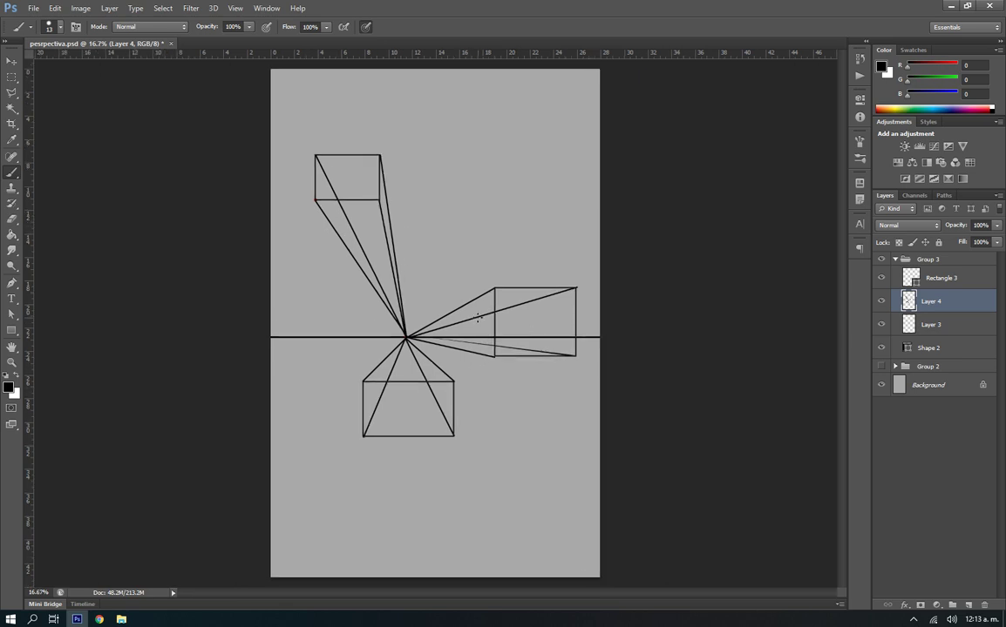
{"action": "scroll", "coordinate": [446, 349], "scroll_direction": "up", "scroll_amount": 3}
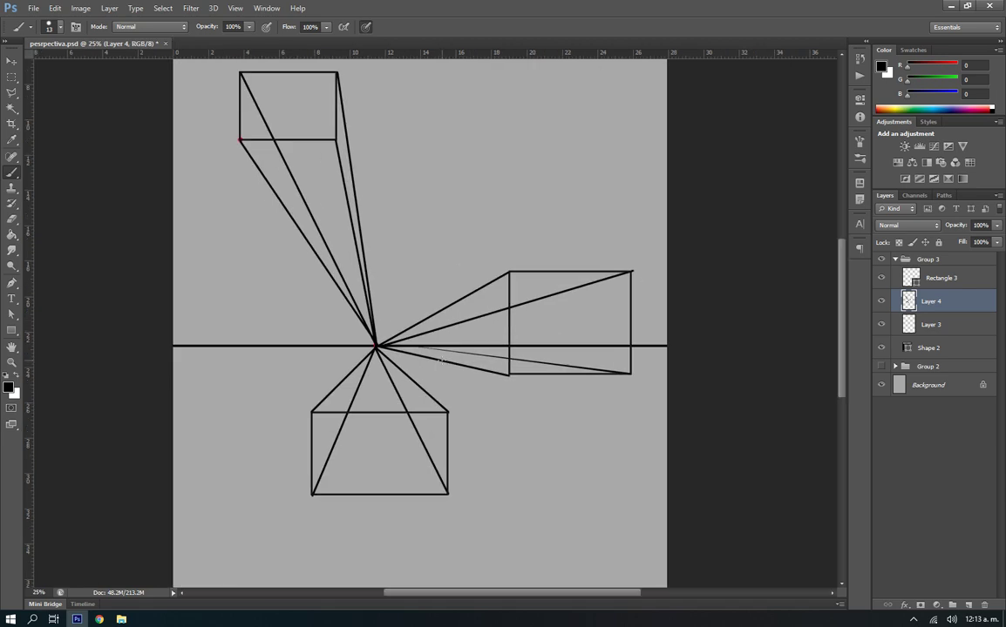
{"action": "left_click_drag", "start_coordinate": [442, 359], "coordinate": [442, 309]}
{"action": "left_click_drag", "start_coordinate": [442, 309], "coordinate": [509, 307]}
{"action": "mouse_move", "coordinate": [508, 308]}
{"action": "left_mouse_down"}
{"action": "mouse_move", "coordinate": [509, 328]}
{"action": "mouse_move", "coordinate": [446, 358]}
{"action": "left_mouse_up"}
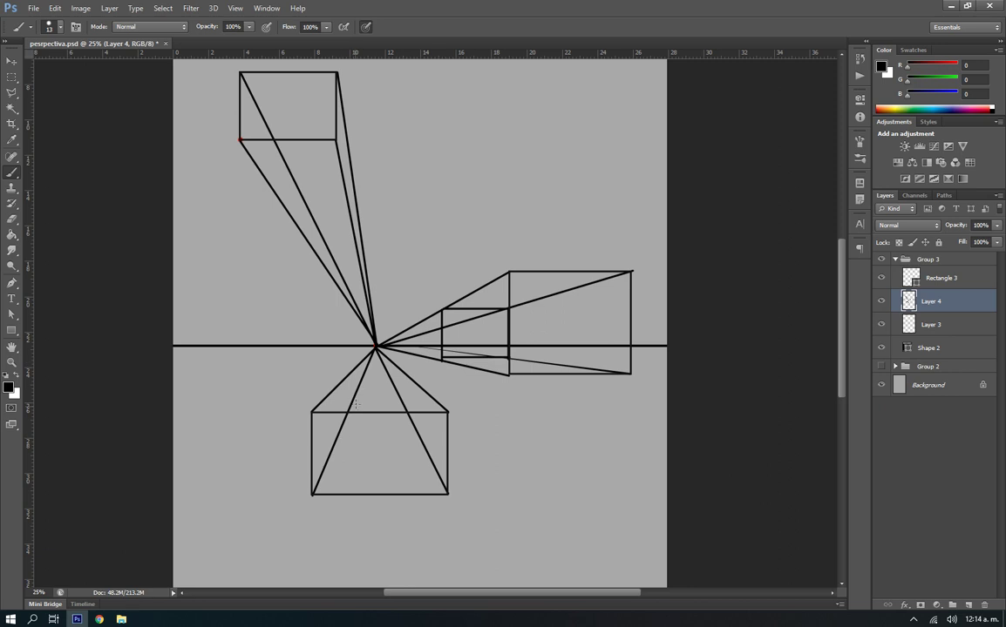
{"action": "mouse_move", "coordinate": [360, 387]}
{"action": "left_mouse_down"}
{"action": "mouse_move", "coordinate": [392, 388]}
{"action": "mouse_move", "coordinate": [394, 368]}
{"action": "mouse_move", "coordinate": [359, 386]}
{"action": "left_mouse_up"}
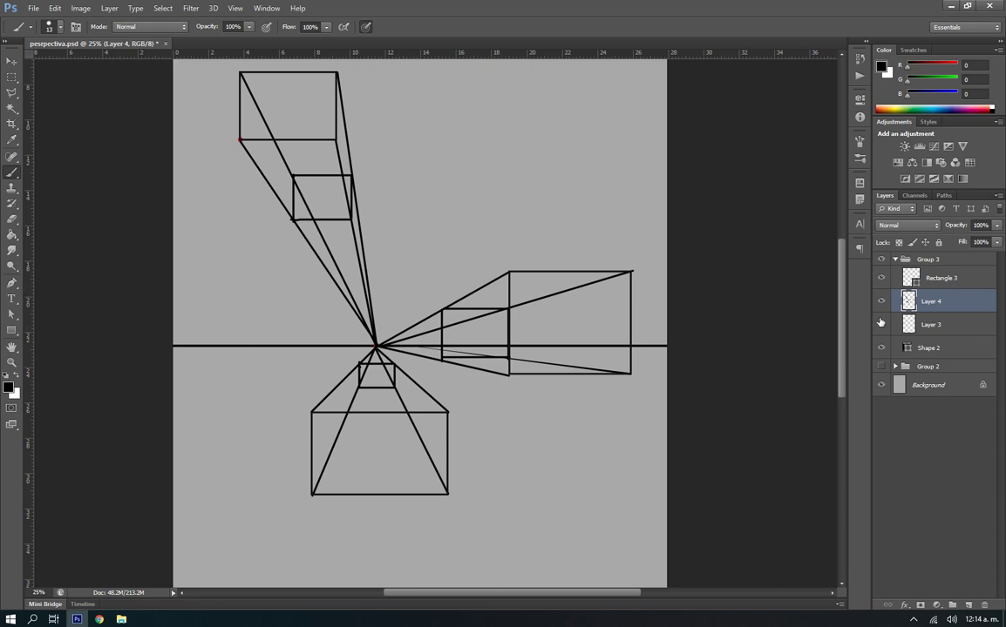
Merge the full-opacity Layer 4 into Rectangle 3, lower its opacity, and duplicate it.
{"action": "left_click", "coordinate": [997, 225]}
{"action": "left_click_drag", "start_coordinate": [972, 241], "coordinate": [996, 242]}
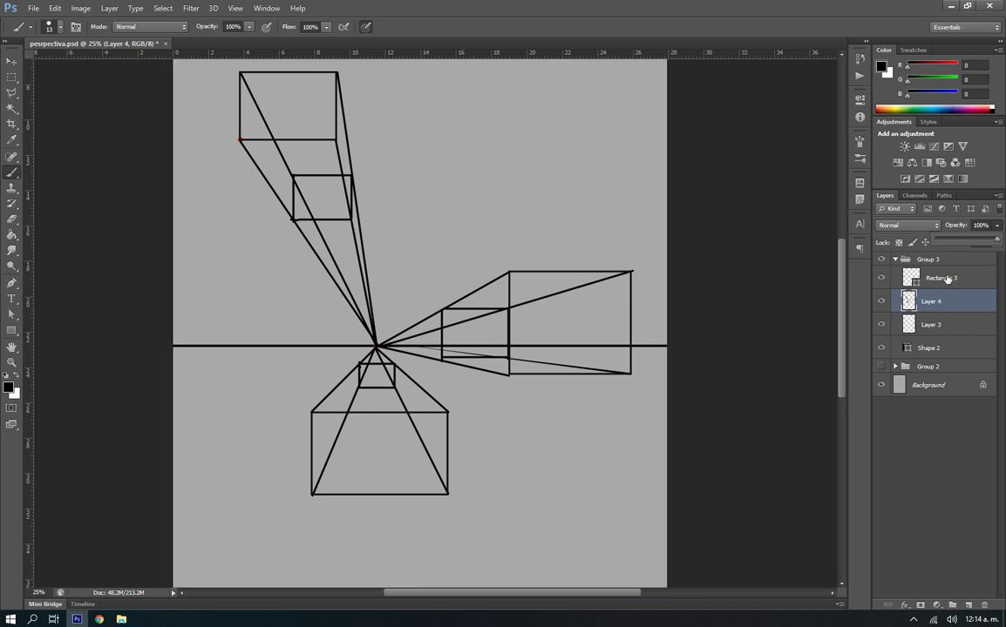
{"action": "left_click", "coordinate": [947, 278], "text": "shift"}
{"action": "key", "text": "ctrl+e"}
{"action": "left_click_drag", "start_coordinate": [995, 242], "coordinate": [962, 243]}
{"action": "key", "text": "m"}
{"action": "key", "text": "ctrl+j"}
Delete the leftover converging lines with a Rectangular Marquee selection, then deselect.
{"action": "right_click", "coordinate": [426, 325]}
{"action": "left_click", "coordinate": [426, 325]}
{"action": "left_click_drag", "start_coordinate": [290, 255], "coordinate": [474, 383]}
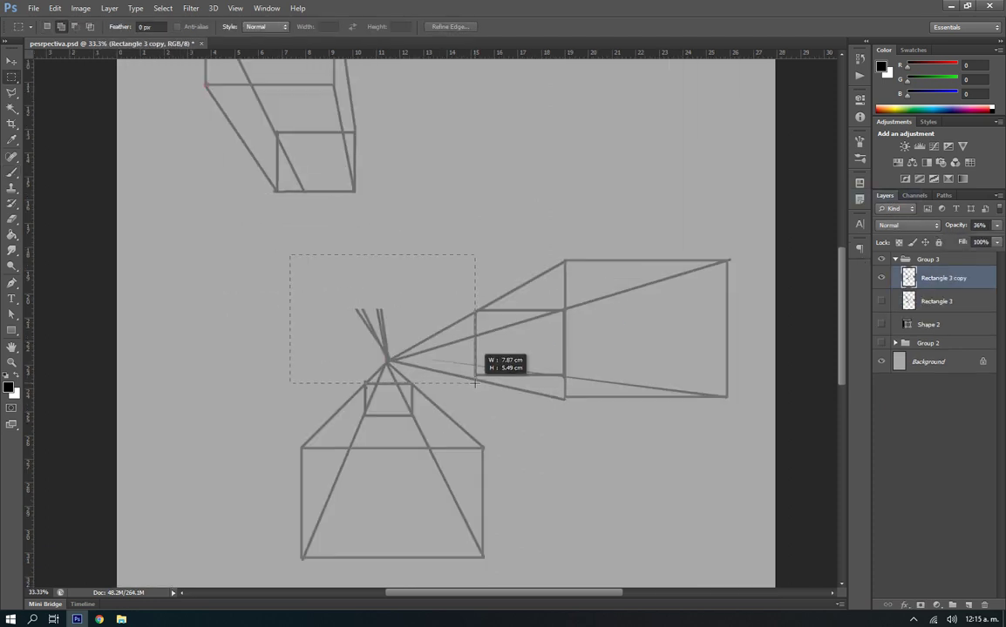
{"action": "key", "text": "Delete"}
{"action": "key", "text": "ctrl+plus"}
{"action": "left_click_drag", "start_coordinate": [546, 220], "coordinate": [672, 299]}
{"action": "key", "text": "ctrl+minus"}
{"action": "key", "text": "v"}
{"action": "left_click", "coordinate": [671, 286]}
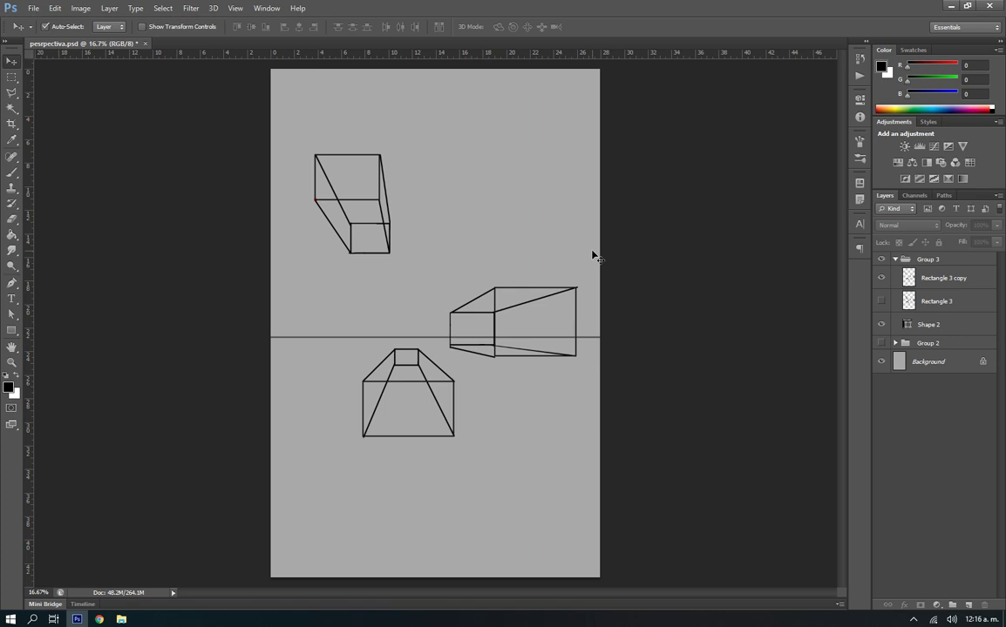
Hide the box drawing group and show the perspective comparison sheet's top panels.
{"action": "left_click", "coordinate": [895, 258]}
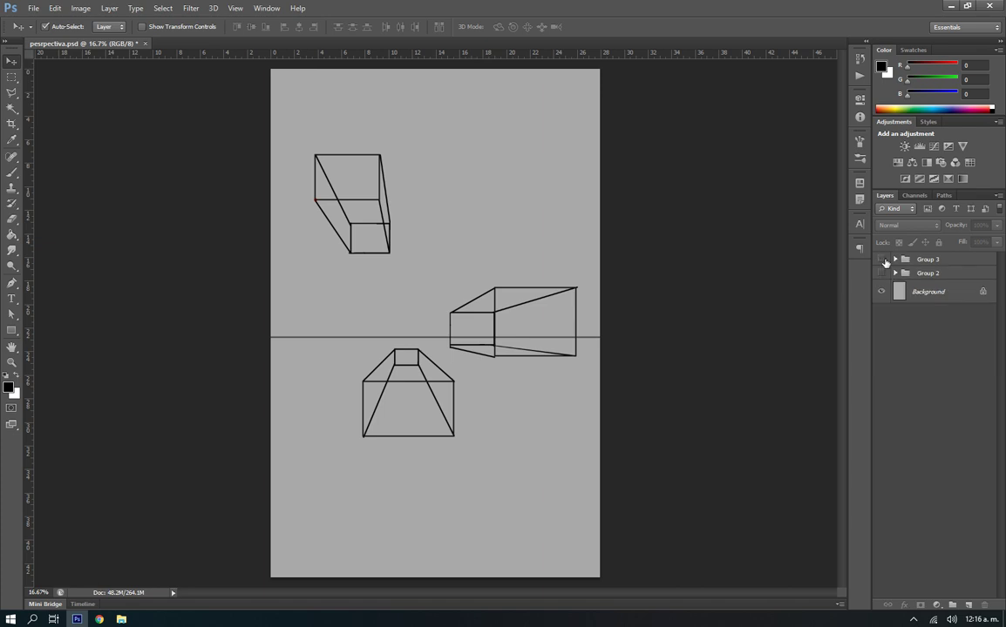
{"action": "left_click", "coordinate": [881, 259]}
{"action": "left_click", "coordinate": [881, 273]}
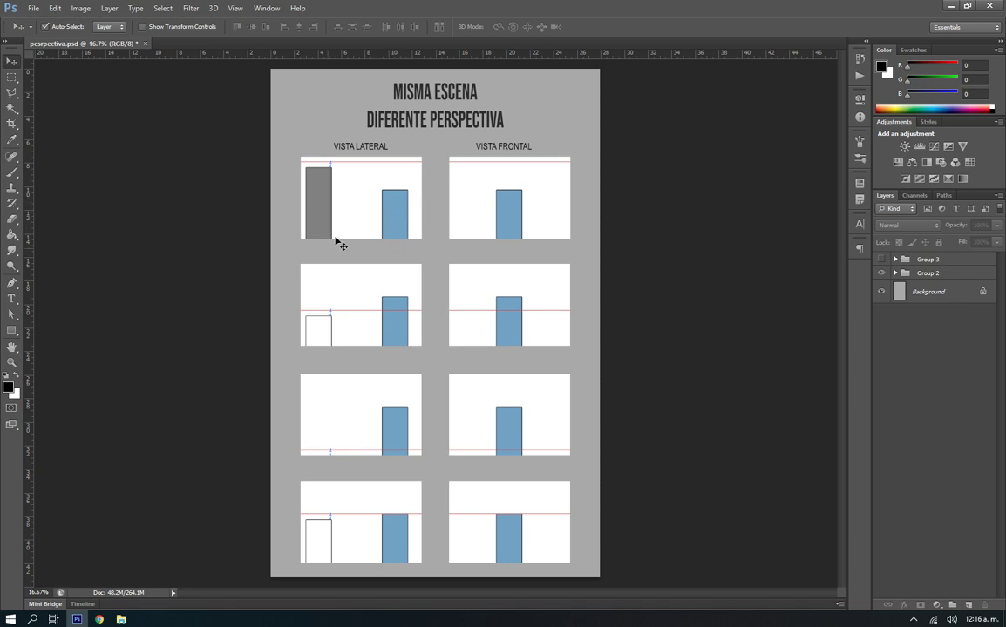
{"action": "left_click", "coordinate": [316, 328]}
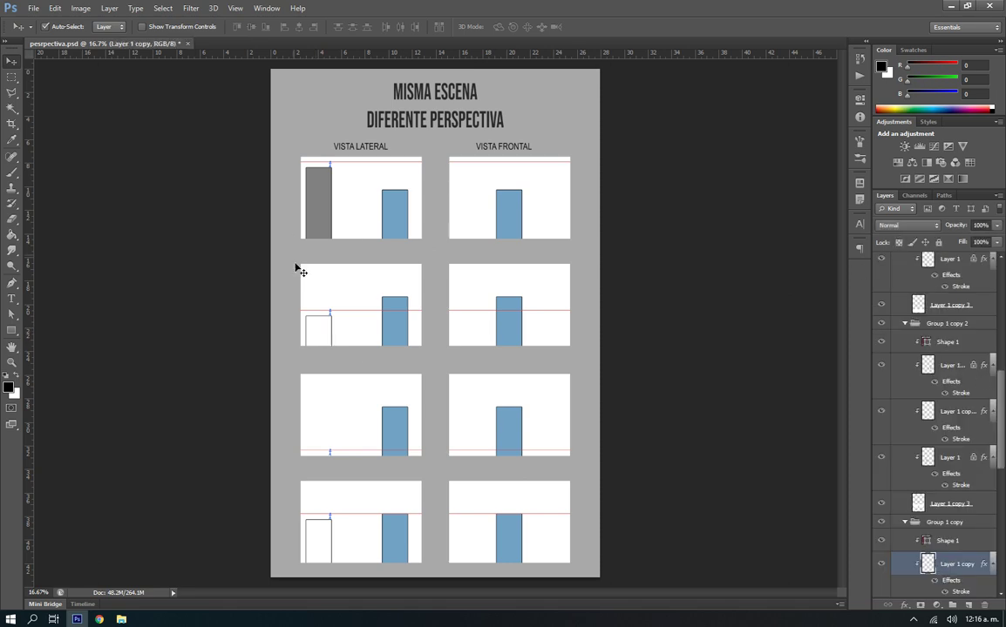
{"action": "left_click", "coordinate": [336, 156]}
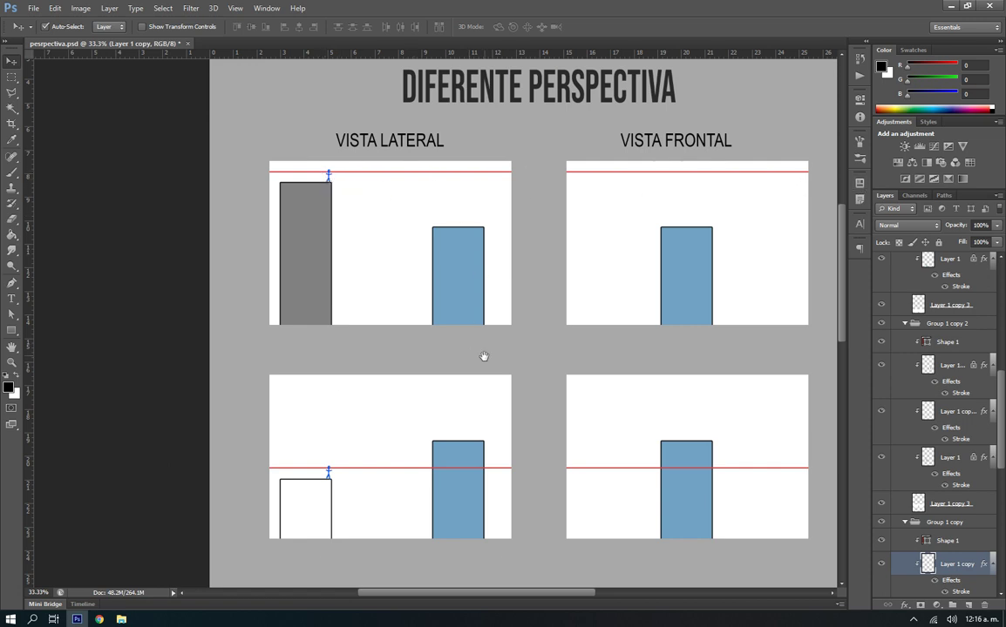
{"action": "left_click_drag", "start_coordinate": [483, 354], "coordinate": [439, 282]}
{"action": "key", "text": "ctrl+minus"}
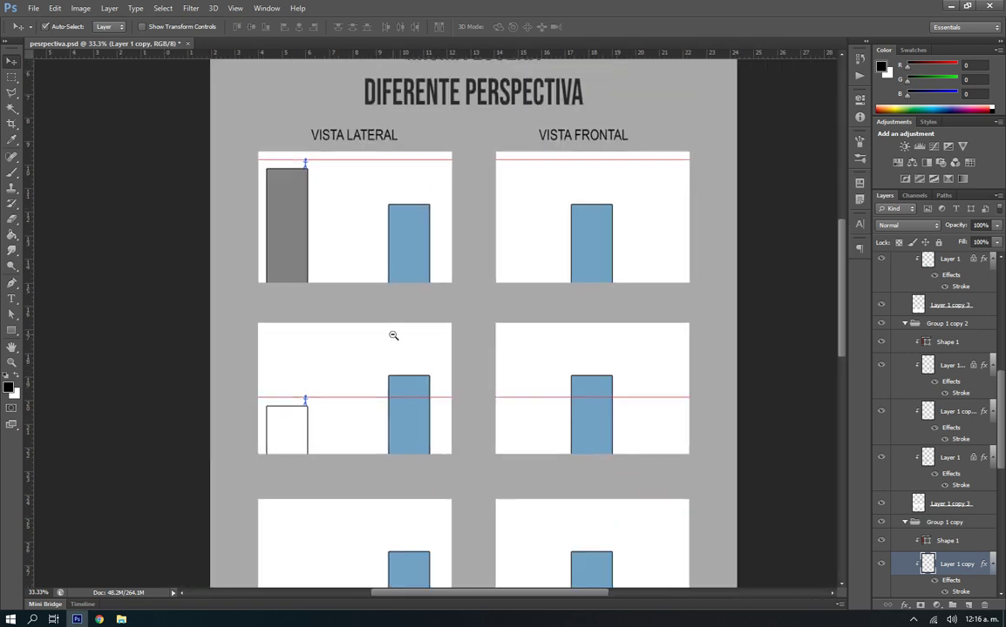
{"action": "left_click_drag", "start_coordinate": [325, 376], "coordinate": [328, 280]}
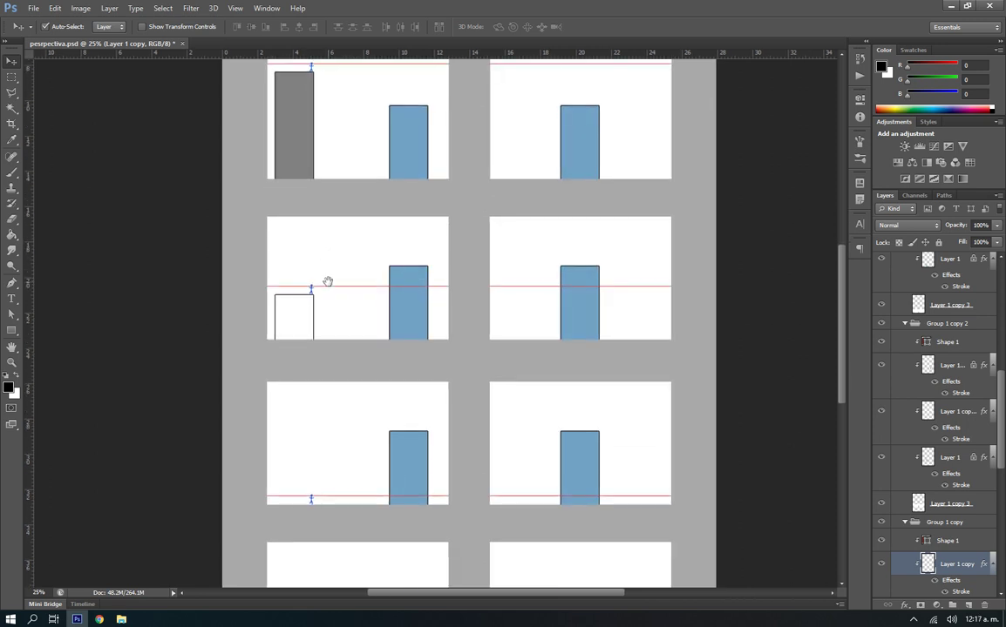
{"action": "scroll", "coordinate": [318, 480], "scroll_direction": "down", "scroll_amount": 2}
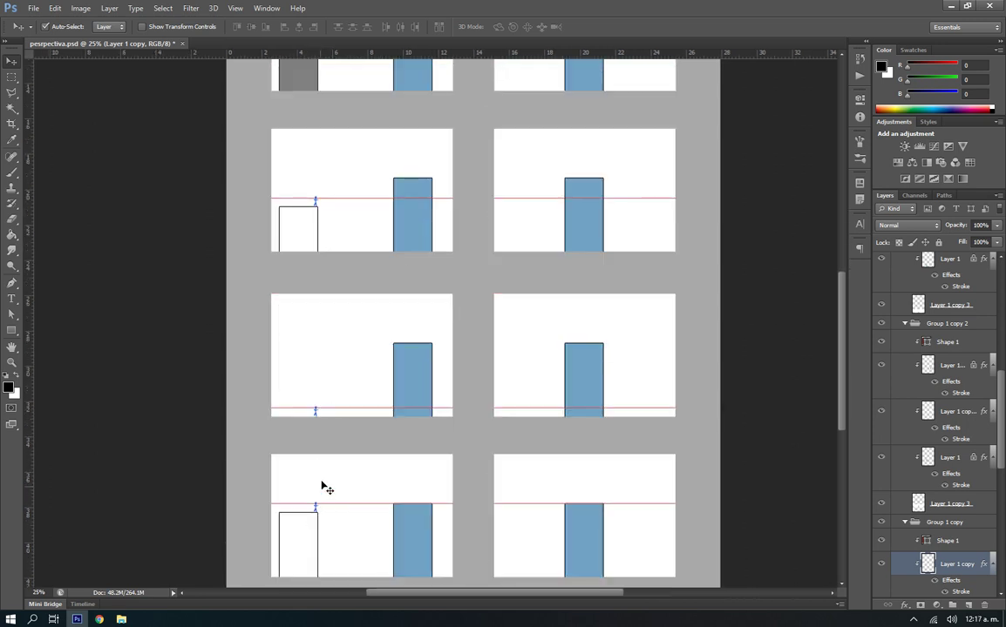
{"action": "scroll", "coordinate": [460, 336], "scroll_direction": "up", "scroll_amount": 2}
{"action": "scroll", "coordinate": [488, 313], "scroll_direction": "up", "scroll_amount": 2}
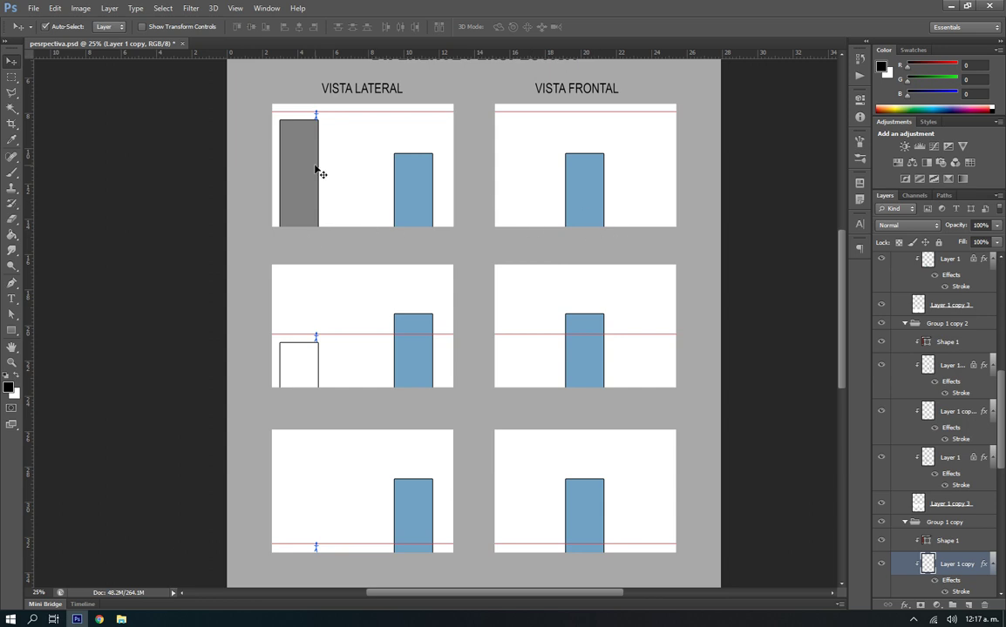
Place a horizontal guide along the top panels' base and make the Background layer active.
{"action": "left_click_drag", "start_coordinate": [413, 54], "coordinate": [467, 226]}
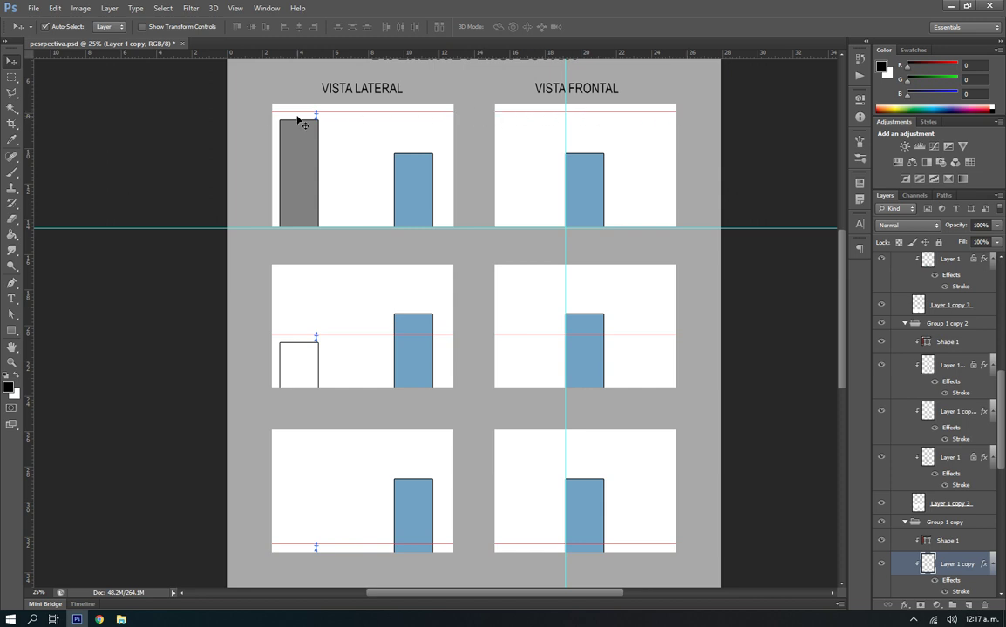
{"action": "scroll", "coordinate": [331, 109], "scroll_direction": "up", "scroll_amount": 3}
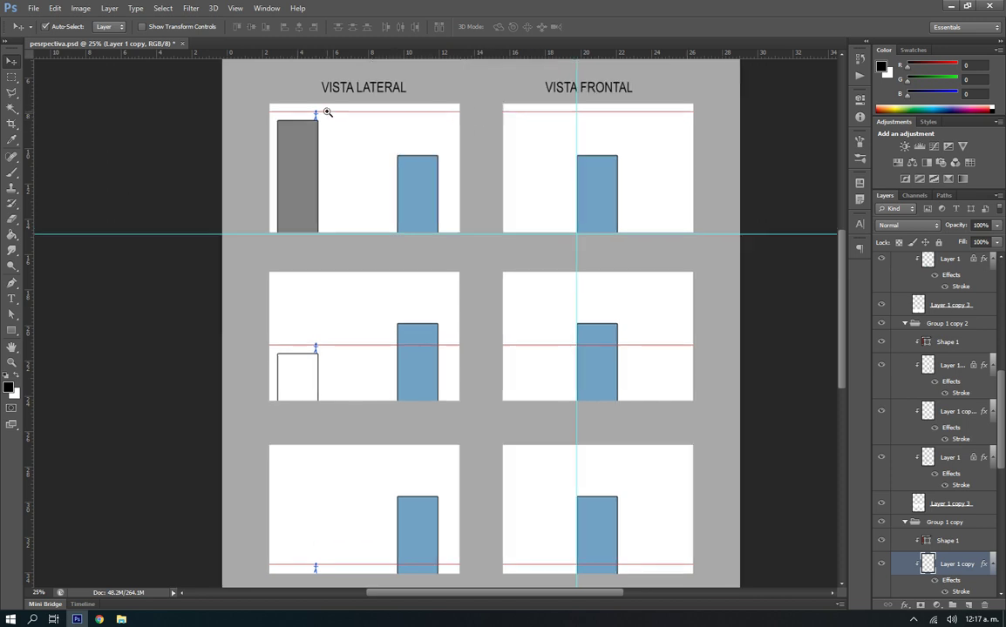
{"action": "left_click", "coordinate": [354, 106]}
{"action": "scroll", "coordinate": [546, 291], "scroll_direction": "right", "scroll_amount": 2}
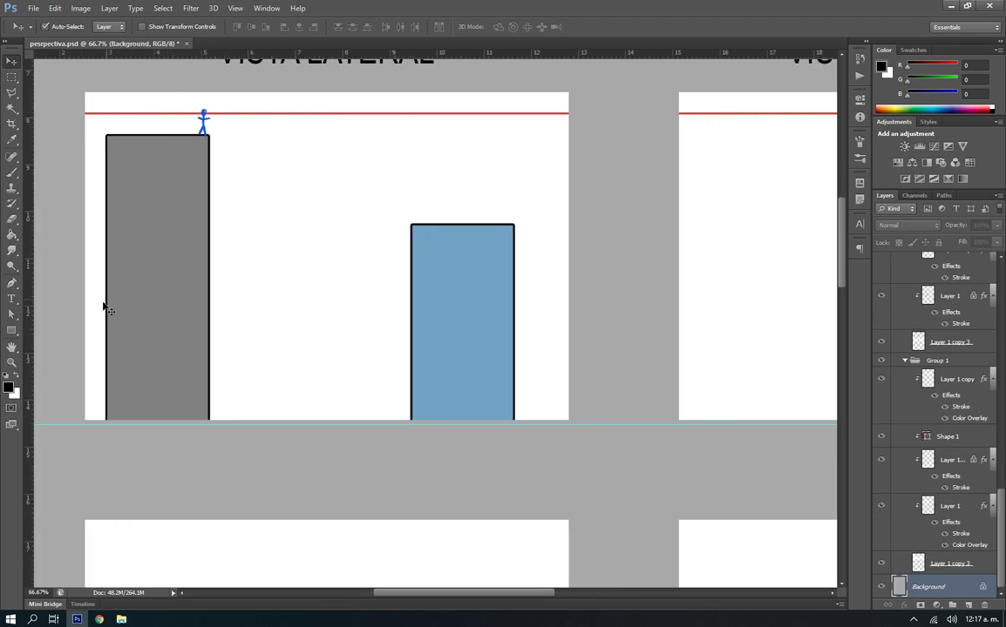
Set the foreground colour to red (230, 13, 13) and add a new empty layer.
{"action": "left_click", "coordinate": [9, 386]}
{"action": "left_click", "coordinate": [240, 451]}
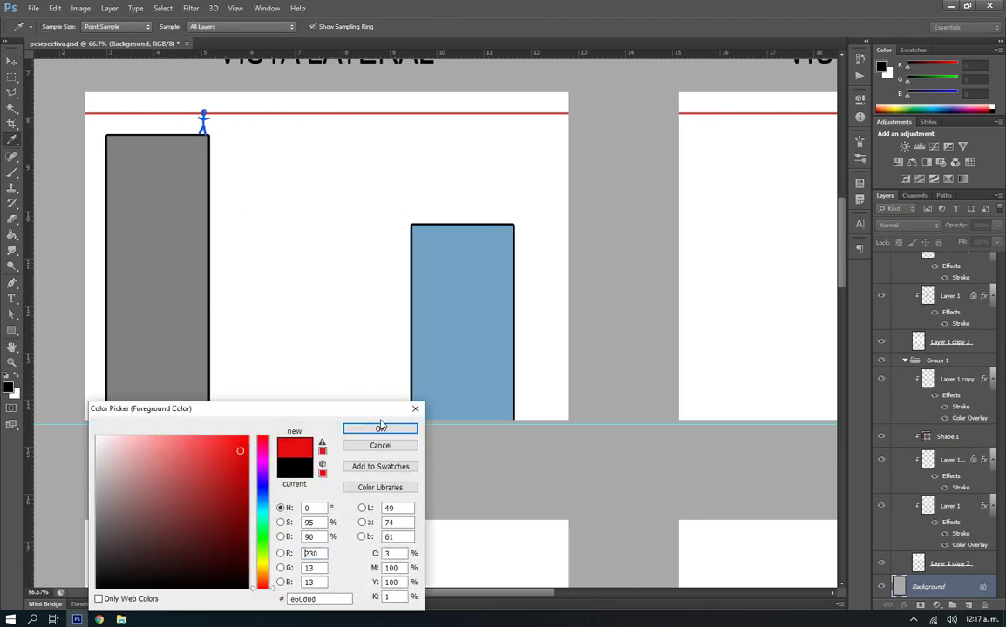
{"action": "left_click", "coordinate": [380, 429]}
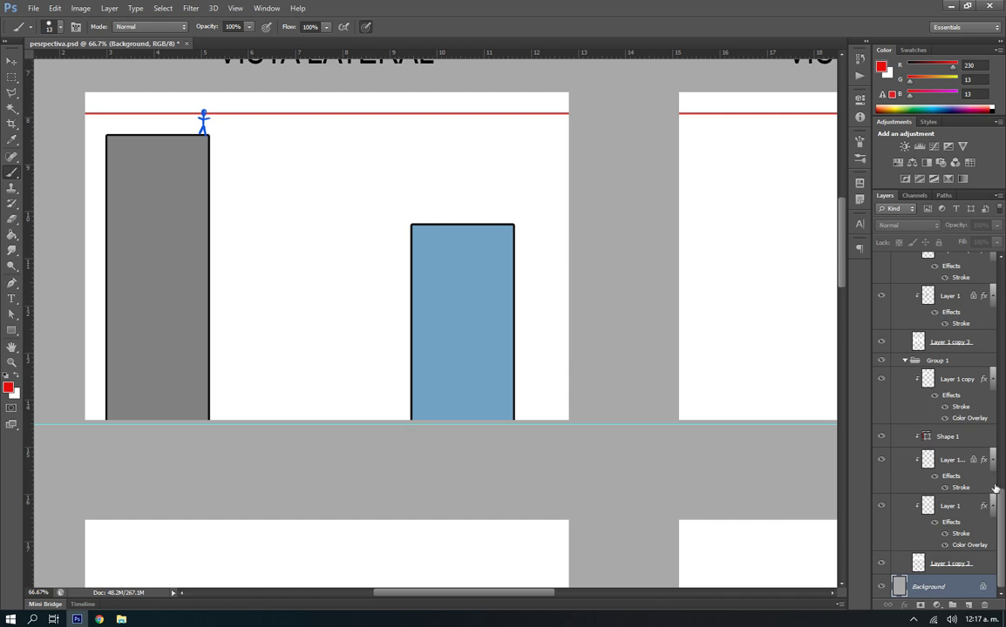
{"action": "scroll", "coordinate": [989, 453], "scroll_direction": "up", "scroll_amount": 3}
{"action": "scroll", "coordinate": [984, 427], "scroll_direction": "up", "scroll_amount": 3}
{"action": "scroll", "coordinate": [982, 405], "scroll_direction": "up", "scroll_amount": 3}
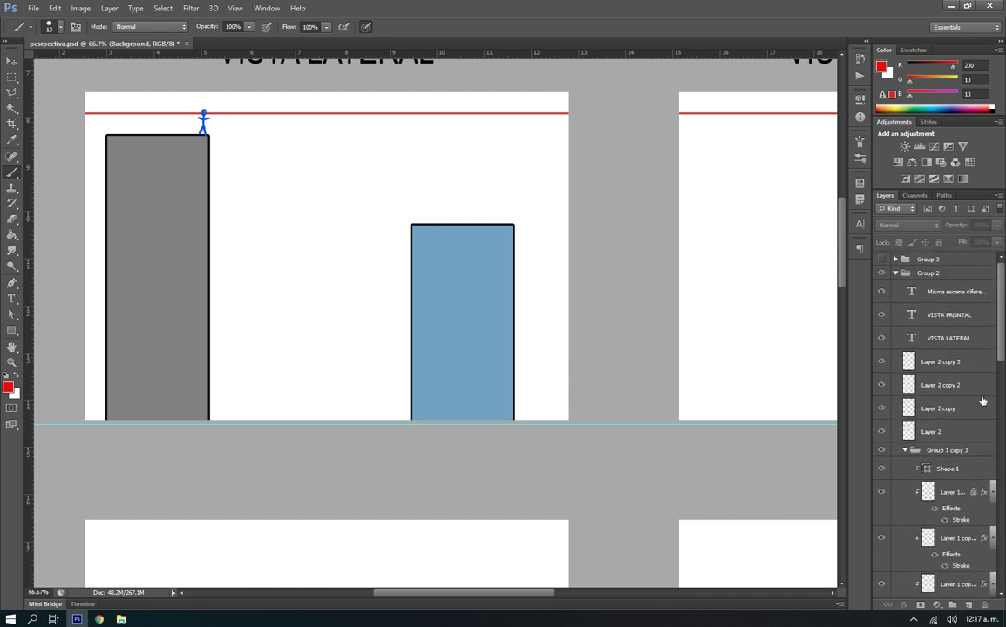
{"action": "key", "text": "ctrl+shift+alt+n"}
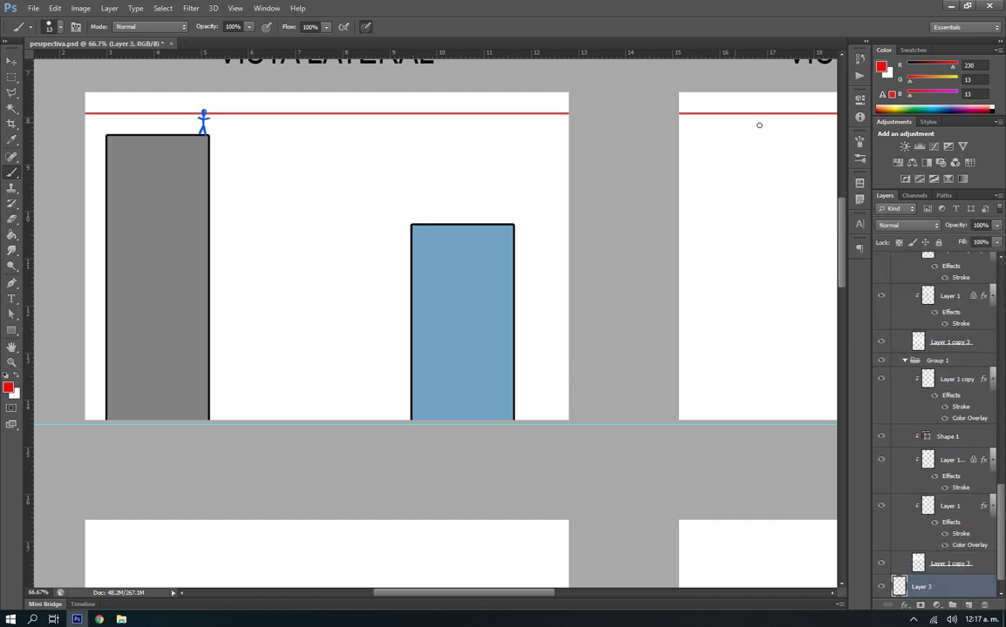
Select the VISTA FRONTAL layer and add a new empty layer above it.
{"action": "scroll", "coordinate": [917, 311], "scroll_direction": "up", "scroll_amount": 3}
{"action": "scroll", "coordinate": [917, 311], "scroll_direction": "up", "scroll_amount": 3}
{"action": "scroll", "coordinate": [917, 311], "scroll_direction": "up", "scroll_amount": 3}
{"action": "scroll", "coordinate": [922, 304], "scroll_direction": "up", "scroll_amount": 3}
{"action": "scroll", "coordinate": [928, 292], "scroll_direction": "up", "scroll_amount": 3}
{"action": "scroll", "coordinate": [932, 281], "scroll_direction": "up", "scroll_amount": 3}
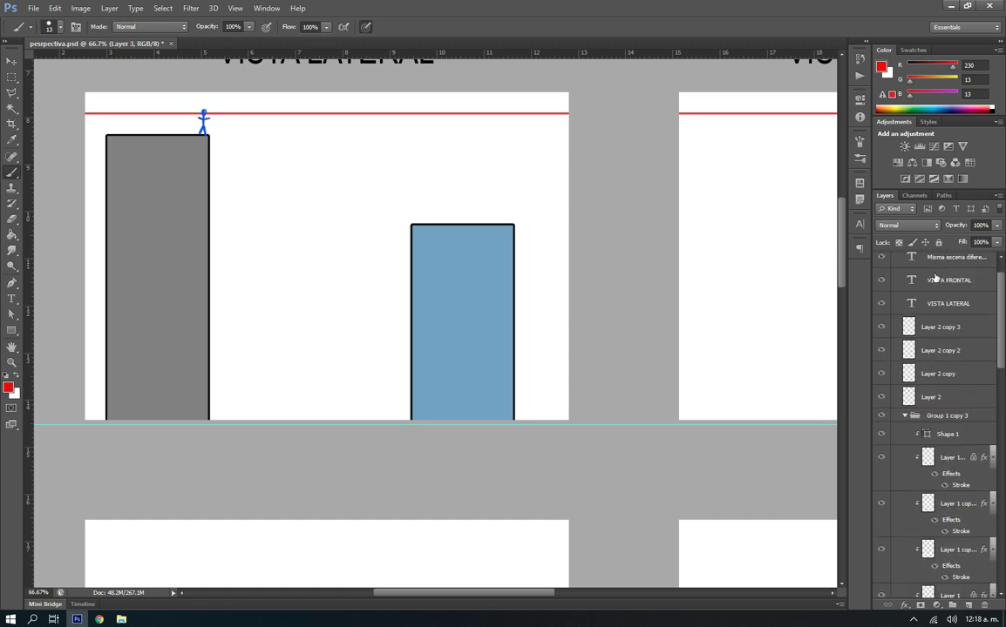
{"action": "left_click", "coordinate": [934, 277]}
{"action": "key", "text": "ctrl+shift+alt+n"}
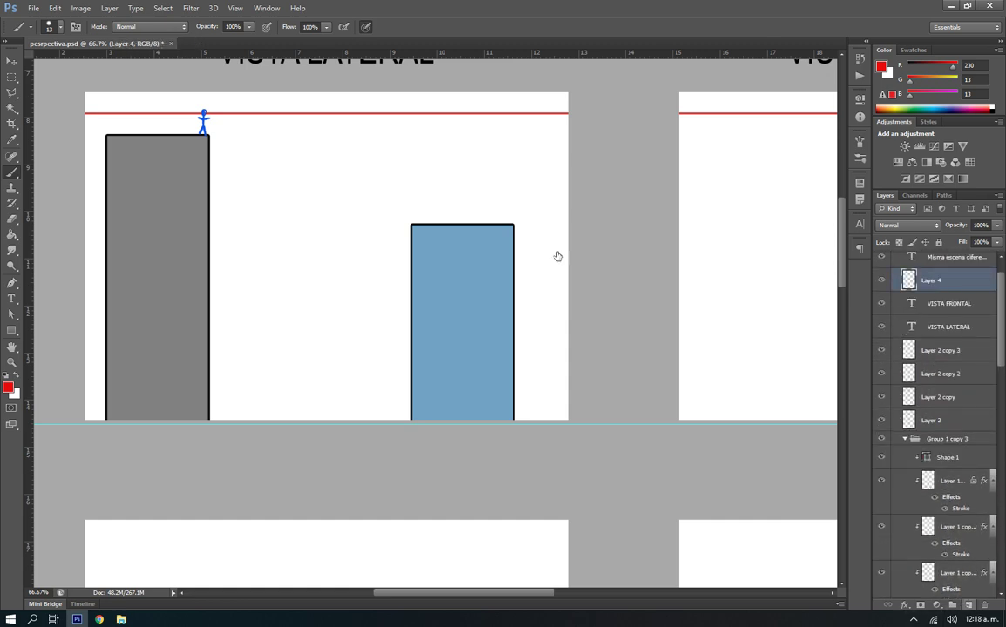
Paint red gaze marks beside the stick figures in the upper and lower panels.
{"action": "mouse_move", "coordinate": [224, 114]}
{"action": "left_mouse_down"}
{"action": "mouse_move", "coordinate": [225, 138]}
{"action": "mouse_move", "coordinate": [247, 151]}
{"action": "left_mouse_up"}
{"action": "left_click", "coordinate": [244, 159]}
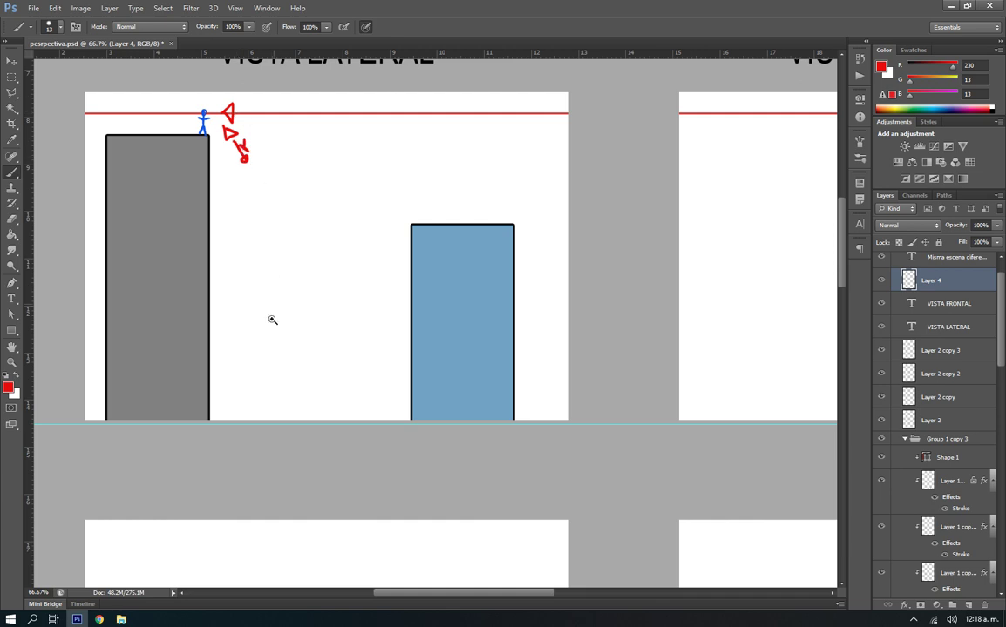
{"action": "left_click", "coordinate": [272, 320], "text": "alt"}
{"action": "left_click_drag", "start_coordinate": [246, 456], "coordinate": [249, 377]}
{"action": "mouse_move", "coordinate": [234, 517]}
{"action": "left_mouse_down"}
{"action": "mouse_move", "coordinate": [233, 528]}
{"action": "mouse_move", "coordinate": [259, 471]}
{"action": "mouse_move", "coordinate": [256, 442]}
{"action": "left_mouse_up"}
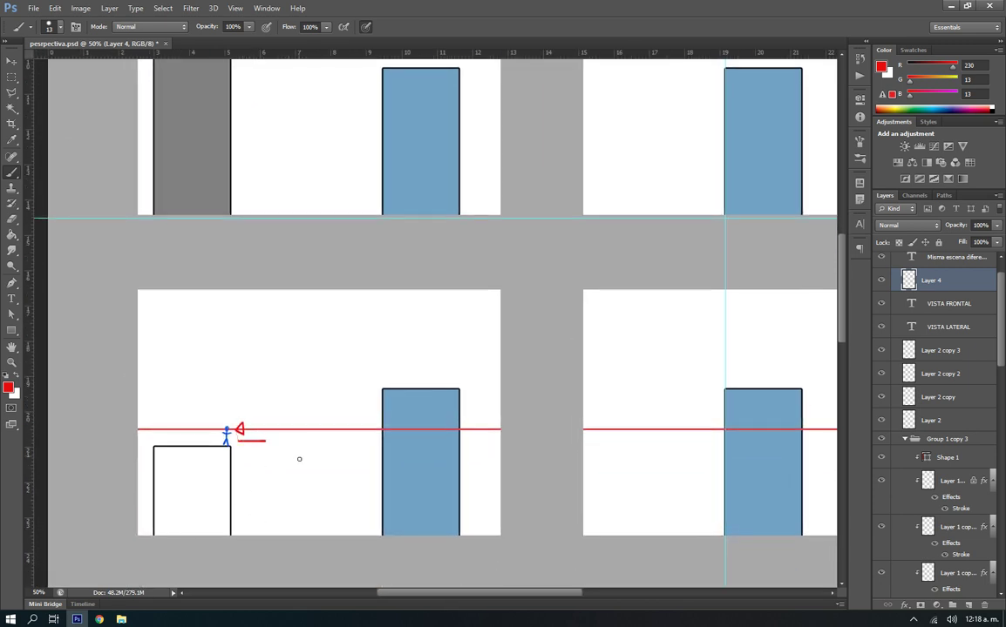
{"action": "scroll", "coordinate": [299, 459], "scroll_direction": "down", "scroll_amount": 5}
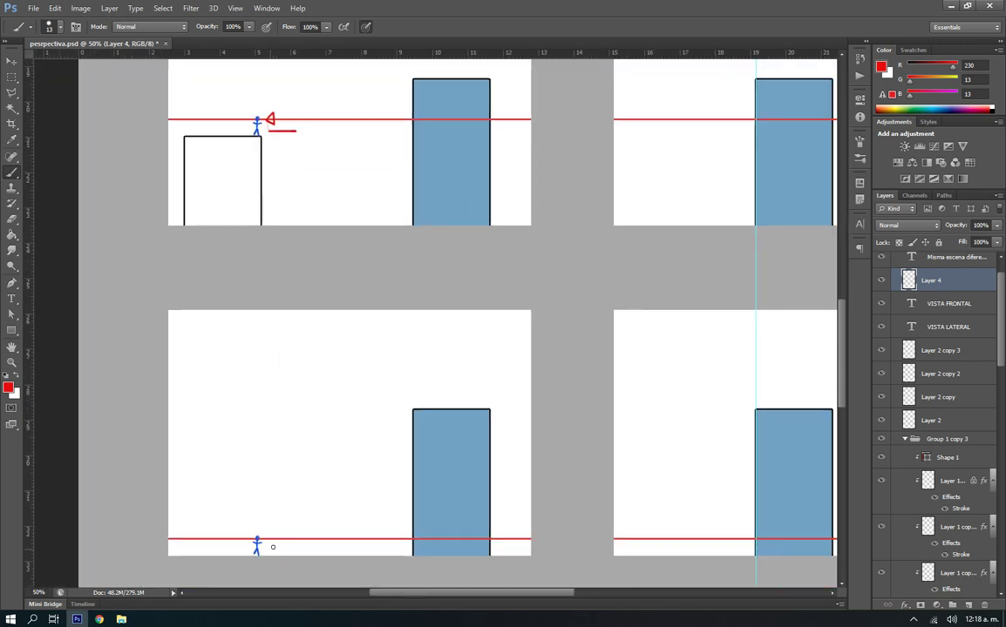
Select a panel's Shape 1 layer through the Move tool's layer picker.
{"action": "scroll", "coordinate": [325, 390], "scroll_direction": "down", "scroll_amount": 3}
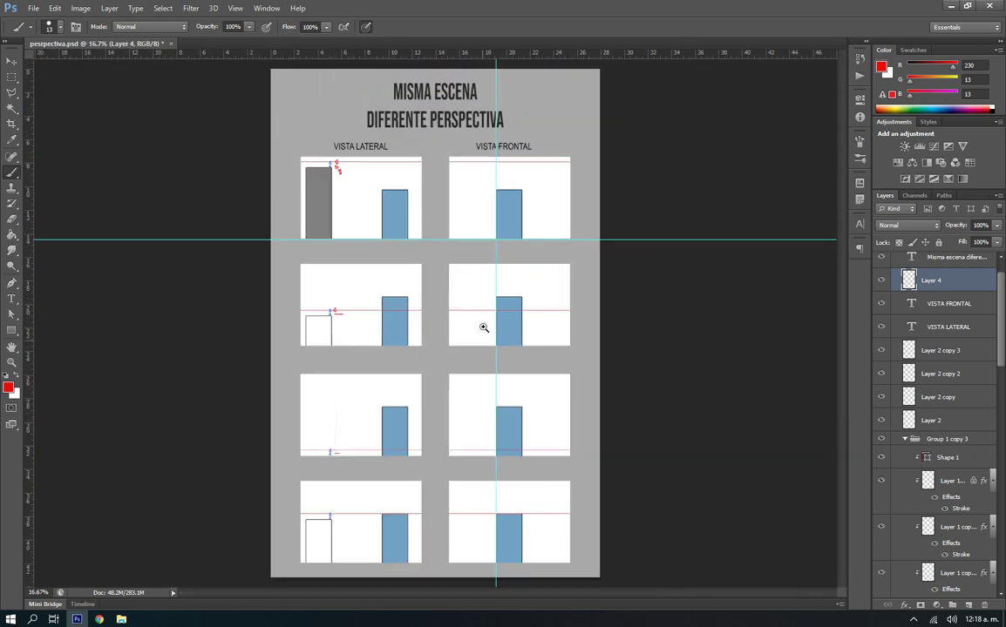
{"action": "scroll", "coordinate": [484, 327], "scroll_direction": "up", "scroll_amount": 2}
{"action": "key", "text": "v"}
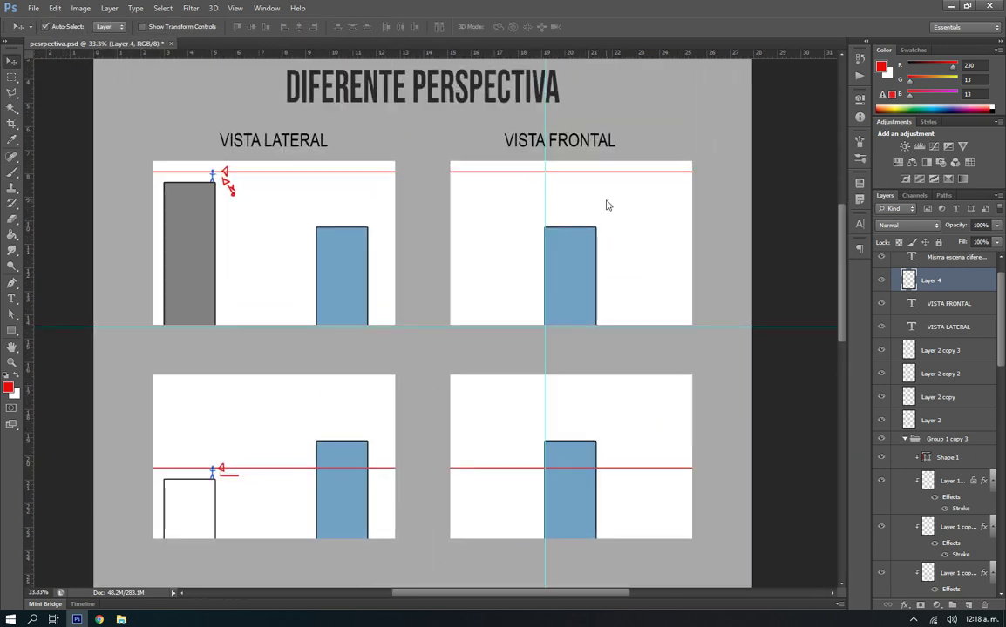
{"action": "right_click", "coordinate": [607, 205]}
{"action": "left_click", "coordinate": [167, 175]}
{"action": "left_click", "coordinate": [575, 176]}
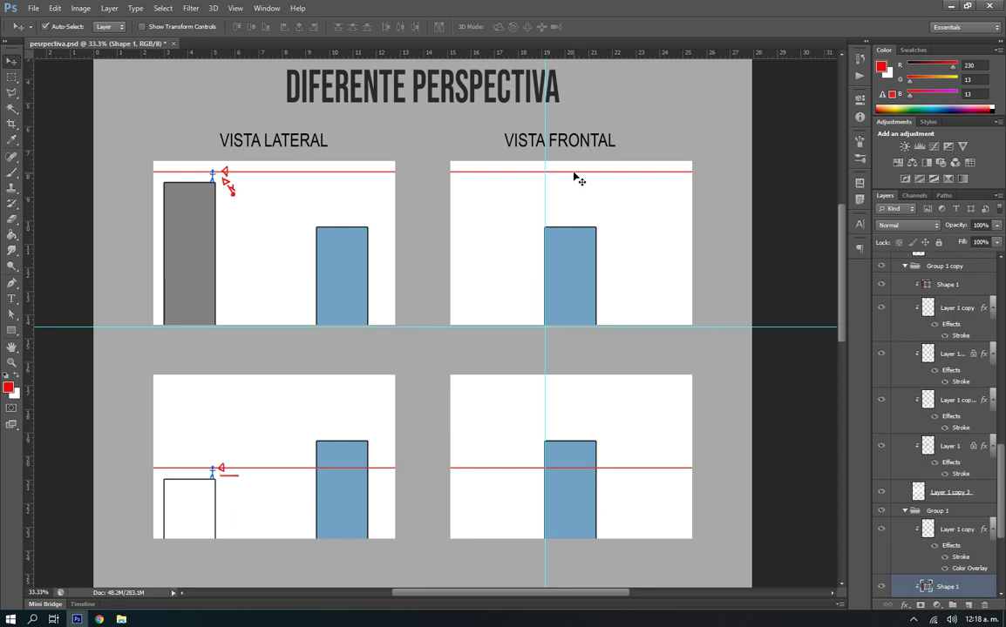
{"action": "key", "text": "b"}
Add a new layer, then select Group 3 and create Layer 6 at the top.
{"action": "scroll", "coordinate": [911, 420], "scroll_direction": "up", "scroll_amount": 1}
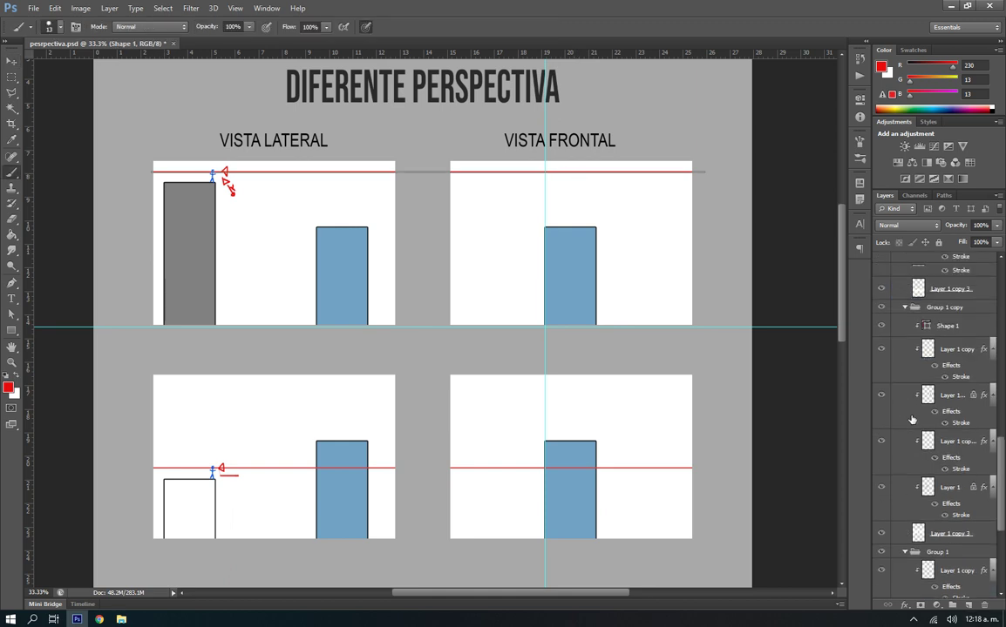
{"action": "scroll", "coordinate": [912, 420], "scroll_direction": "up", "scroll_amount": 5}
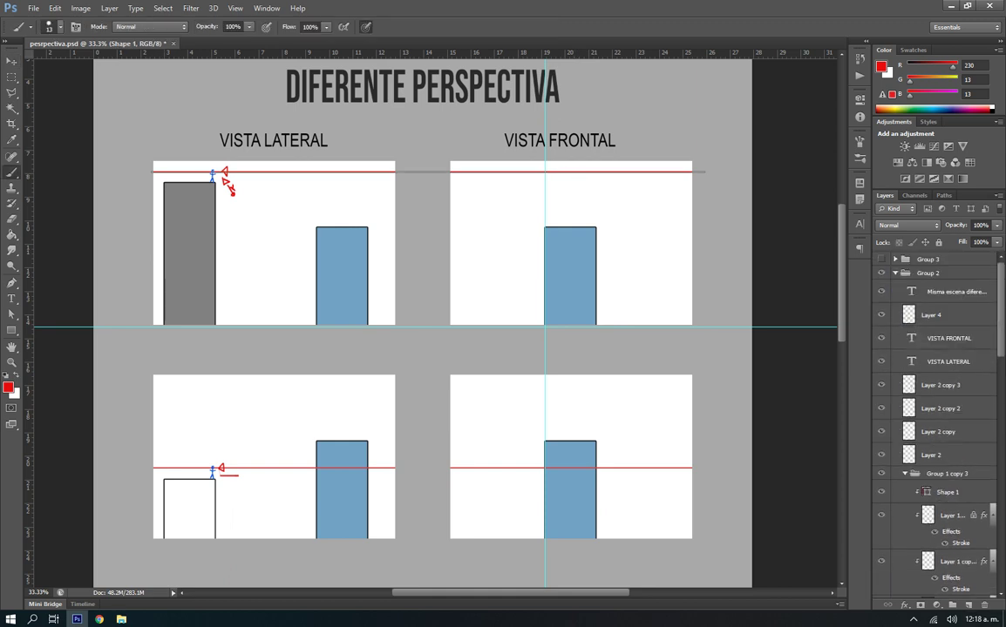
{"action": "left_click", "coordinate": [964, 605]}
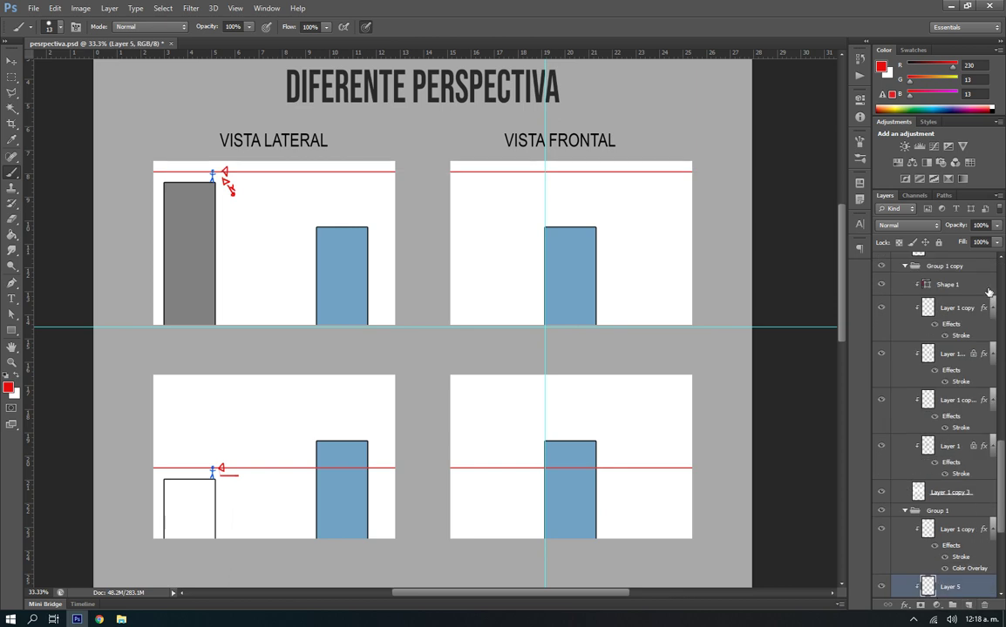
{"action": "scroll", "coordinate": [901, 417], "scroll_direction": "up", "scroll_amount": 5}
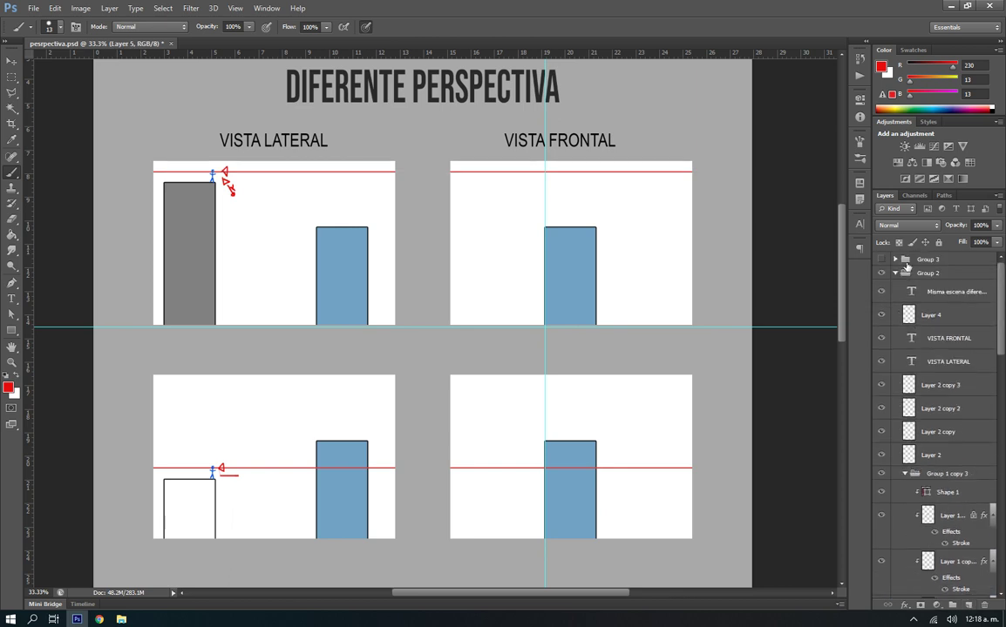
{"action": "left_click", "coordinate": [906, 267]}
{"action": "key", "text": "ctrl+shift+alt+n"}
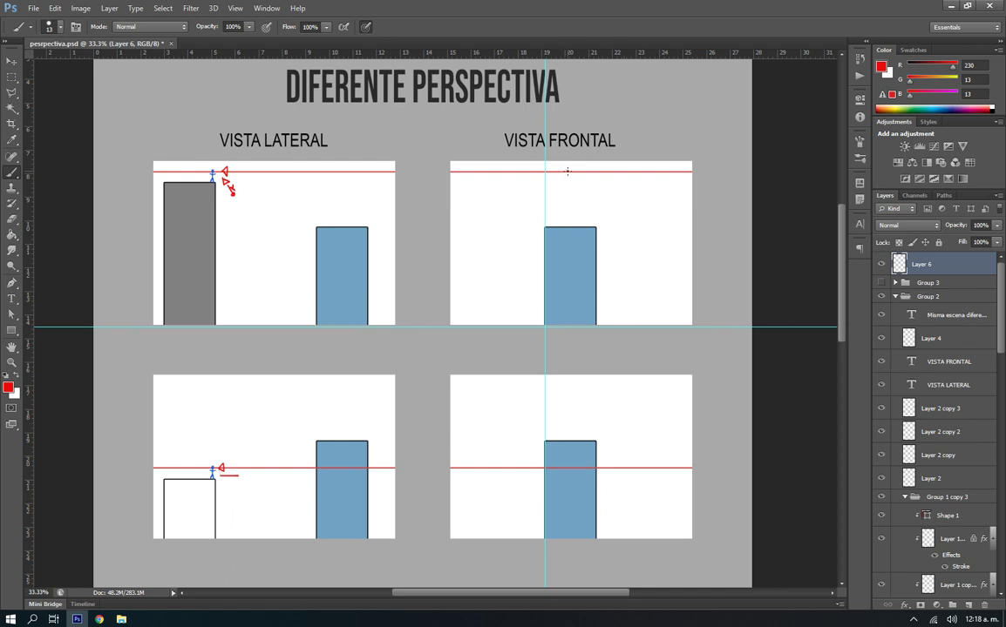
Set the brush to 7 px and draw red lines from the vanishing point to all four rectangle corners.
{"action": "scroll", "coordinate": [566, 174], "scroll_direction": "up", "scroll_amount": 1}
{"action": "scroll", "coordinate": [565, 175], "scroll_direction": "up", "scroll_amount": 1}
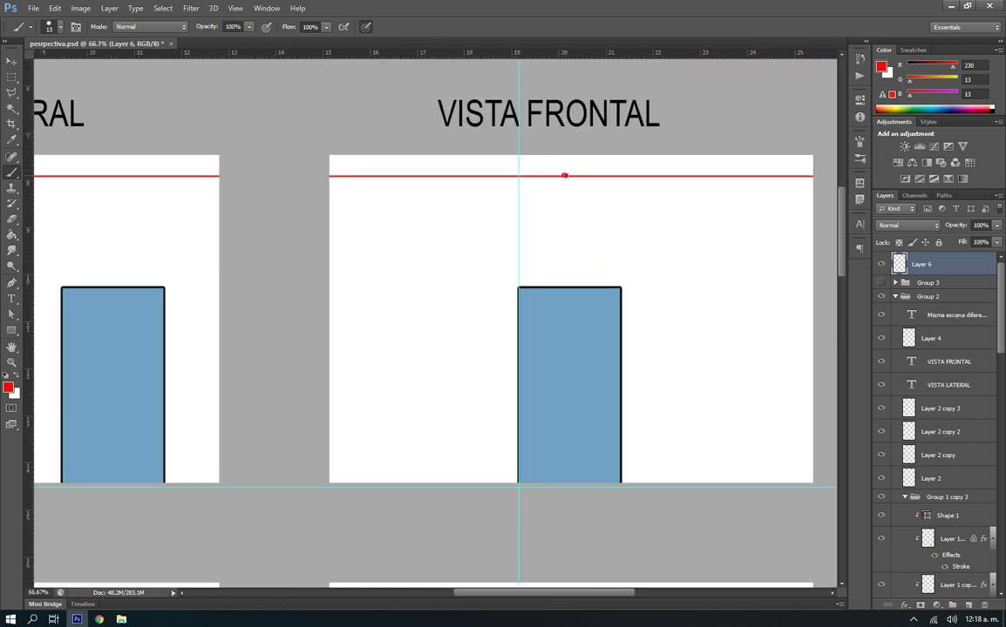
{"action": "right_click", "coordinate": [485, 294]}
{"action": "left_click_drag", "start_coordinate": [497, 326], "coordinate": [493, 325]}
{"action": "key", "text": "Return"}
{"action": "left_click", "coordinate": [620, 288], "text": "shift"}
{"action": "left_click", "coordinate": [518, 288], "text": "shift"}
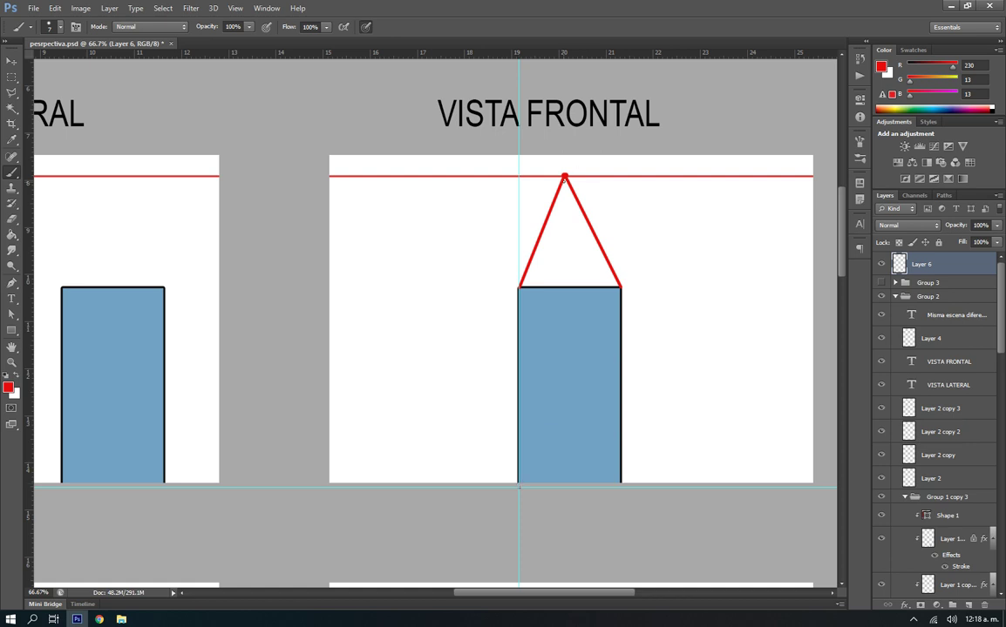
{"action": "left_click", "coordinate": [519, 485], "text": "shift"}
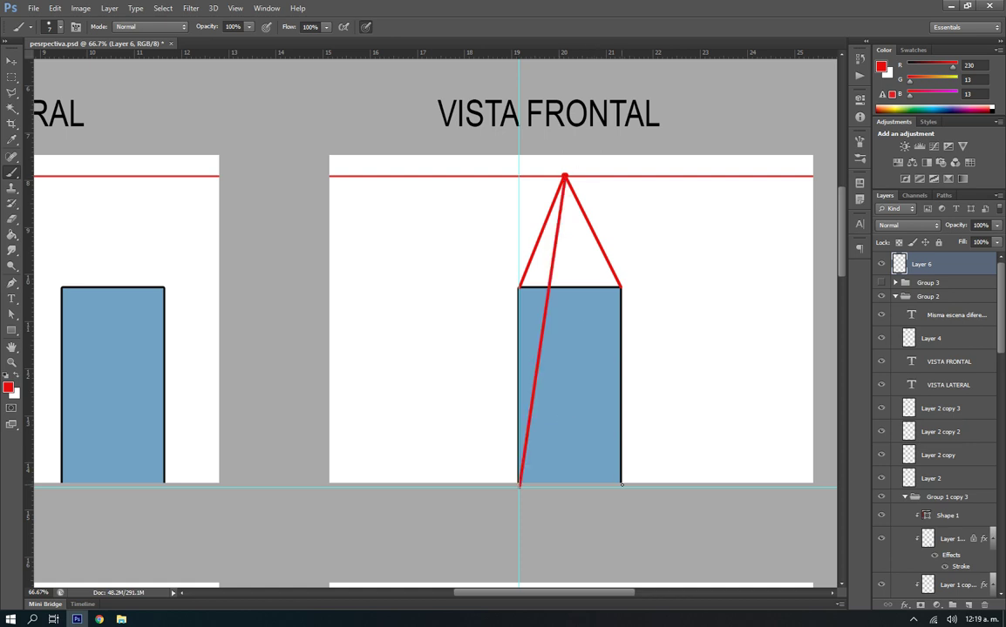
{"action": "left_click", "coordinate": [621, 482], "text": "shift"}
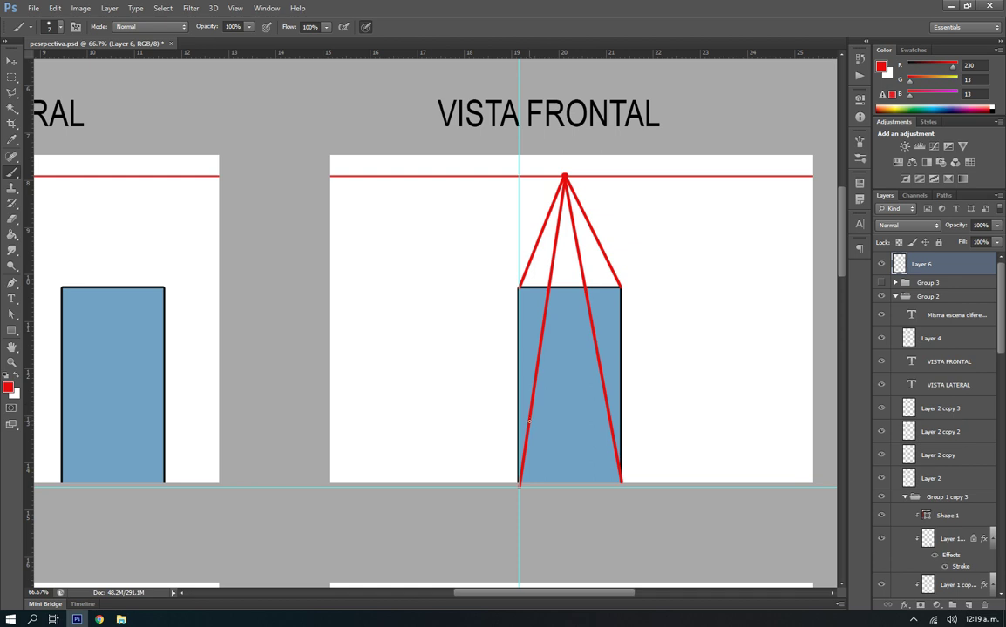
Draw the box's far bottom edge and left vertical back edge, redoing the misplaced stroke.
{"action": "mouse_move", "coordinate": [527, 432]}
{"action": "left_mouse_down"}
{"action": "mouse_move", "coordinate": [607, 433]}
{"action": "mouse_move", "coordinate": [615, 280]}
{"action": "mouse_move", "coordinate": [531, 277]}
{"action": "left_mouse_up"}
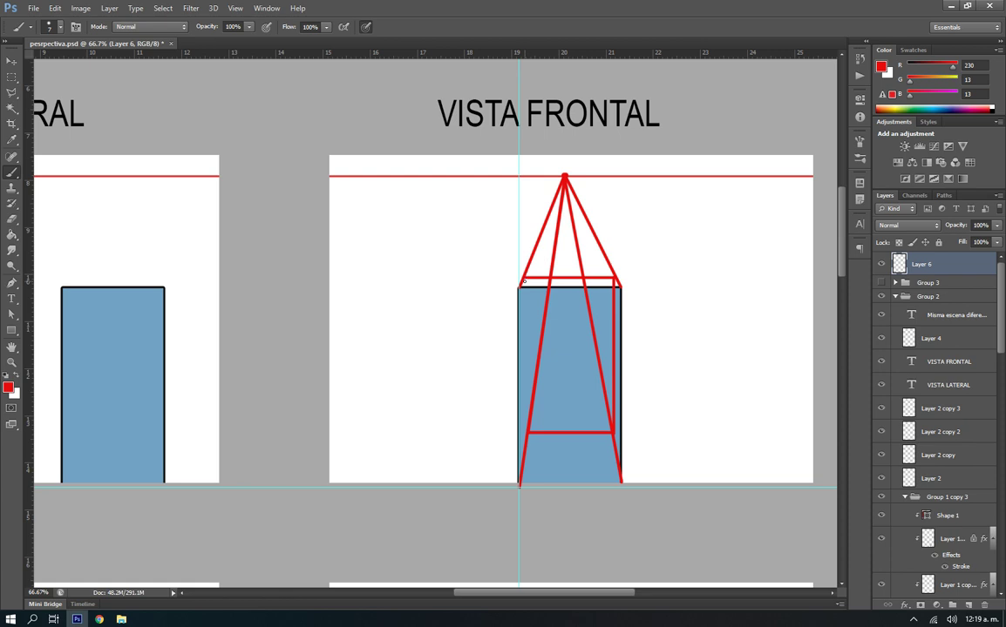
{"action": "left_click_drag", "start_coordinate": [521, 283], "coordinate": [522, 436]}
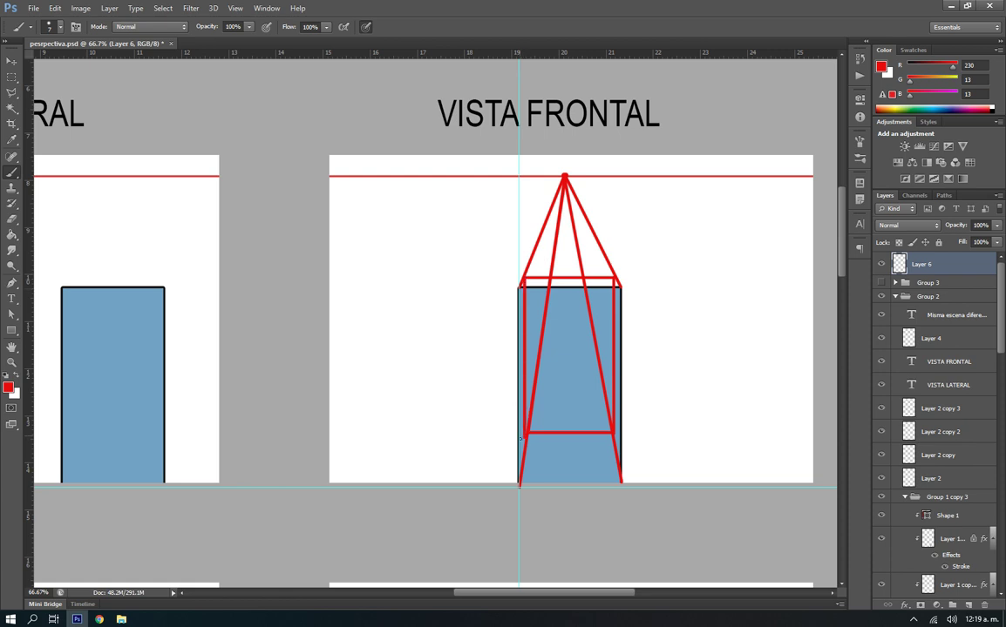
{"action": "key", "text": "ctrl+z"}
{"action": "left_click_drag", "start_coordinate": [525, 279], "coordinate": [526, 433]}
Mark a vanishing point on the horizon right of the column and connect it to the four corners.
{"action": "scroll", "coordinate": [620, 305], "scroll_direction": "down", "scroll_amount": 1}
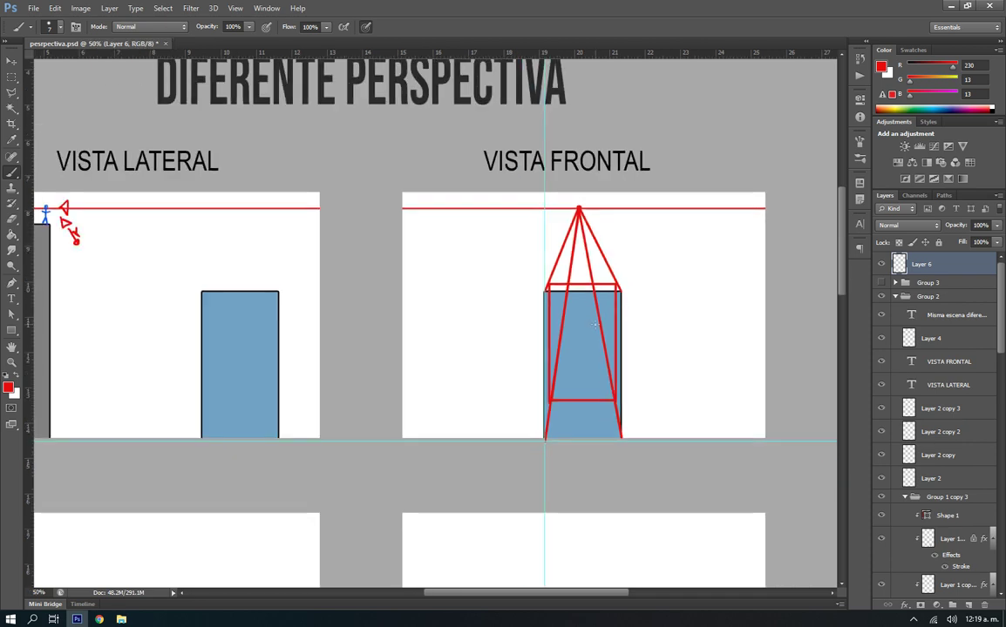
{"action": "scroll", "coordinate": [590, 305], "scroll_direction": "down", "scroll_amount": 3}
{"action": "scroll", "coordinate": [593, 262], "scroll_direction": "down", "scroll_amount": 3}
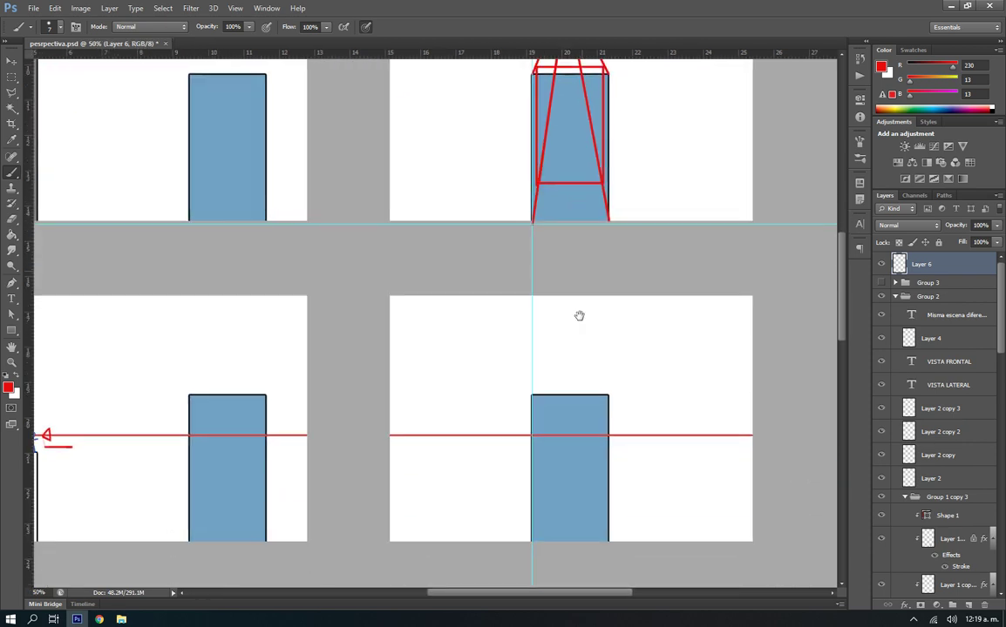
{"action": "scroll", "coordinate": [422, 447], "scroll_direction": "down", "scroll_amount": 1}
{"action": "scroll", "coordinate": [422, 447], "scroll_direction": "left", "scroll_amount": 1}
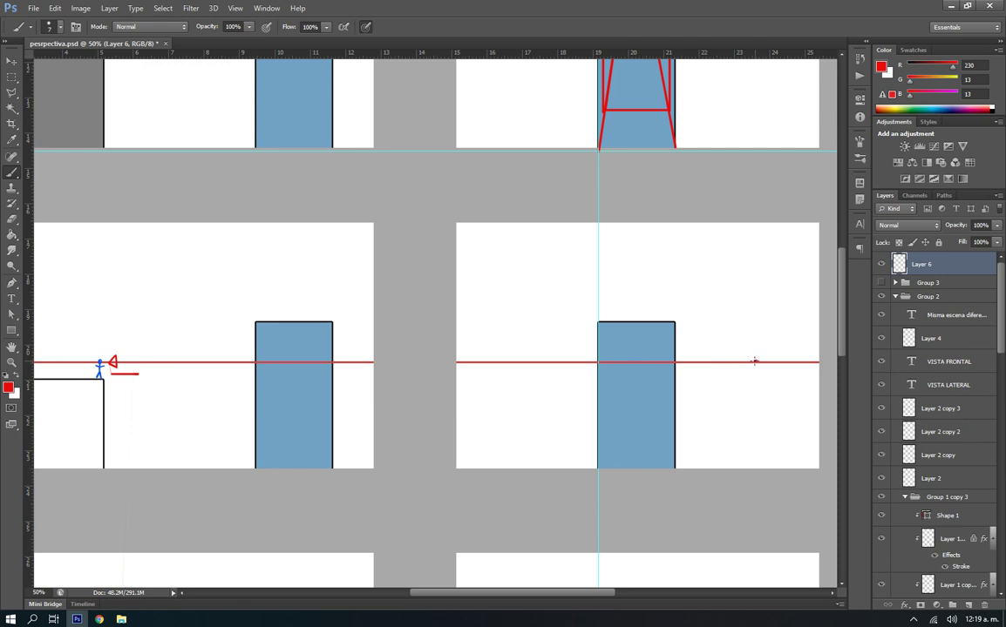
{"action": "left_click", "coordinate": [755, 361]}
{"action": "left_click", "coordinate": [675, 323], "text": "shift"}
{"action": "left_click", "coordinate": [755, 361], "text": "shift"}
{"action": "key", "text": "ctrl+semicolon"}
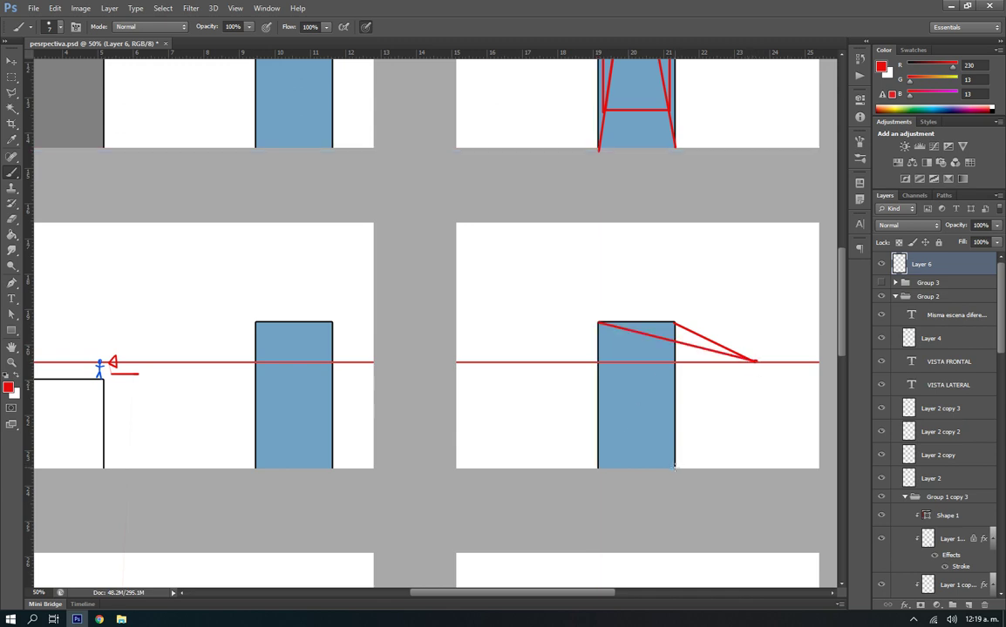
{"action": "left_click", "coordinate": [674, 468]}
{"action": "left_click", "coordinate": [755, 361], "text": "shift"}
{"action": "left_click", "coordinate": [598, 468], "text": "shift"}
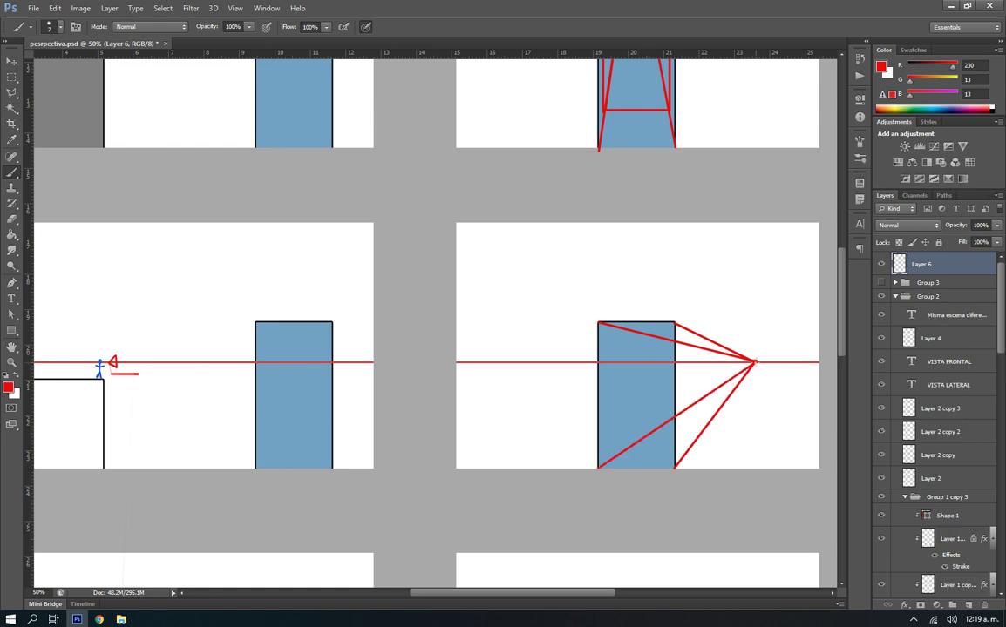
Outline the far face's bottom, top and left edges, redrawing the misplaced bottom edge.
{"action": "left_click_drag", "start_coordinate": [629, 447], "coordinate": [689, 448]}
{"action": "key", "text": "ctrl+z"}
{"action": "mouse_move", "coordinate": [633, 446]}
{"action": "left_mouse_down"}
{"action": "mouse_move", "coordinate": [690, 446]}
{"action": "mouse_move", "coordinate": [698, 328]}
{"action": "left_mouse_up"}
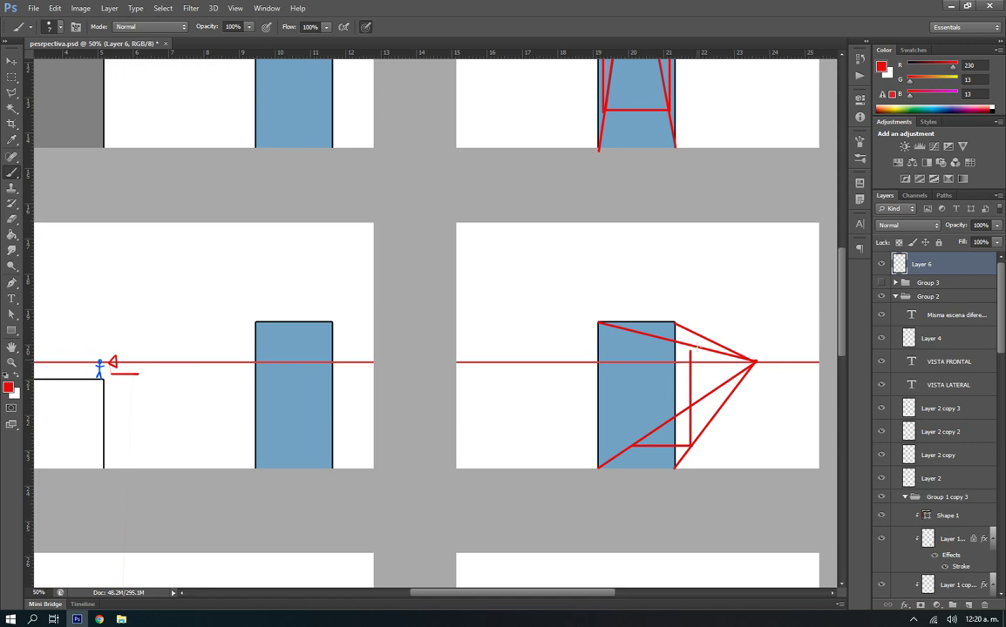
{"action": "left_click_drag", "start_coordinate": [690, 331], "coordinate": [646, 332]}
{"action": "left_click_drag", "start_coordinate": [637, 332], "coordinate": [637, 425]}
Mark a vanishing point on the low horizon and run red lines to the column's four corners.
{"action": "scroll", "coordinate": [681, 369], "scroll_direction": "down", "scroll_amount": 1}
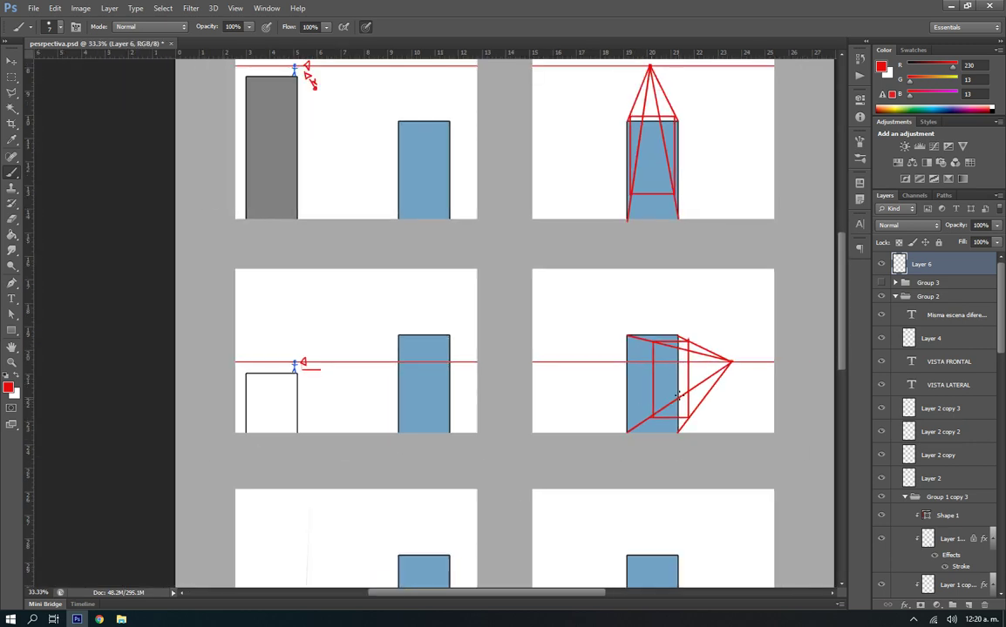
{"action": "scroll", "coordinate": [704, 389], "scroll_direction": "down", "scroll_amount": 1}
{"action": "scroll", "coordinate": [628, 368], "scroll_direction": "down", "scroll_amount": 4}
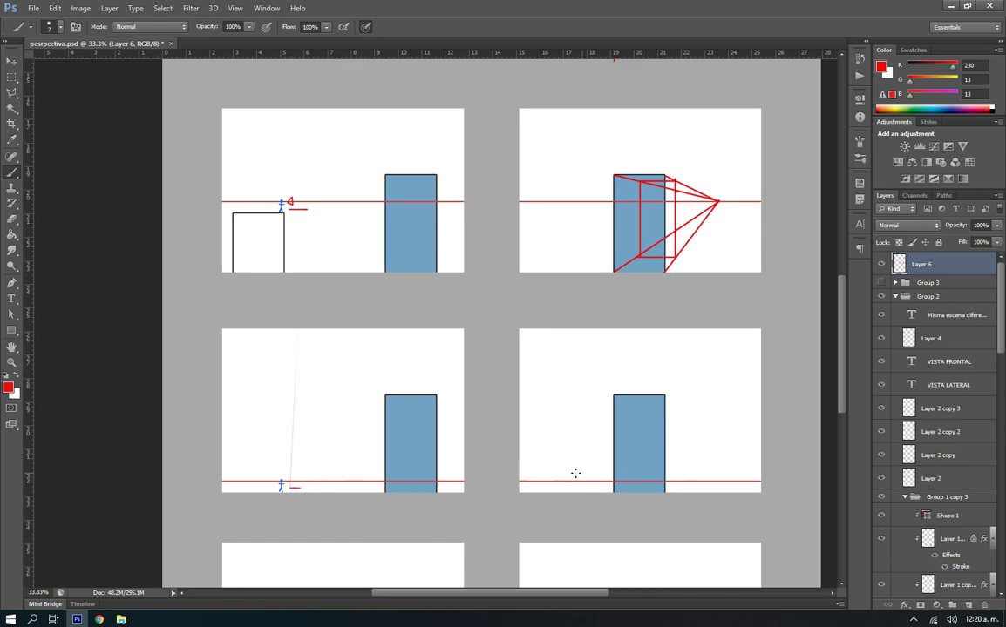
{"action": "scroll", "coordinate": [577, 500], "scroll_direction": "down", "scroll_amount": 1}
{"action": "scroll", "coordinate": [606, 409], "scroll_direction": "up", "scroll_amount": 1}
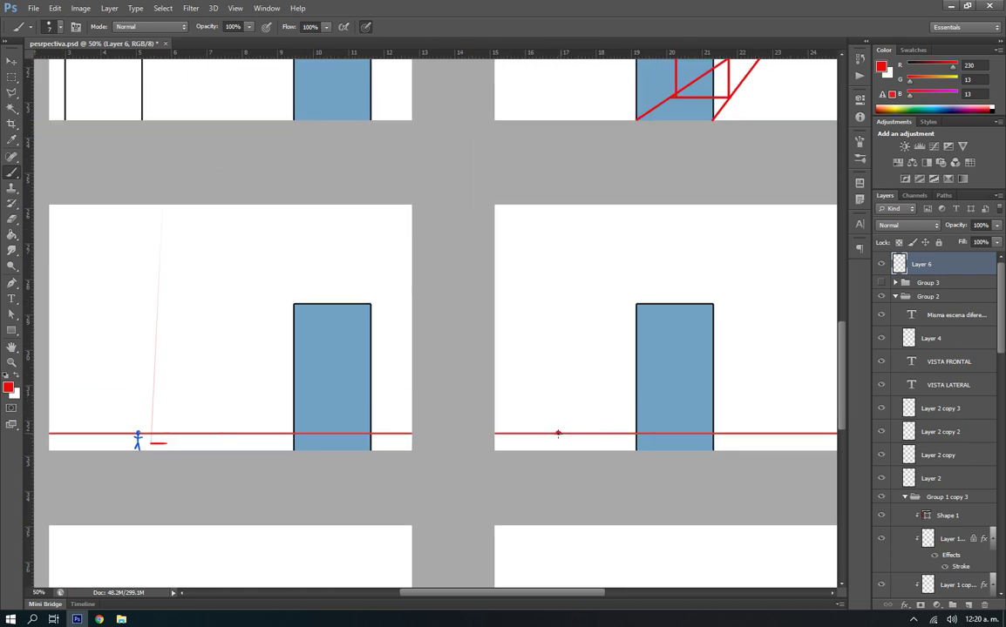
{"action": "left_click", "coordinate": [558, 433]}
{"action": "left_click", "coordinate": [636, 305], "text": "shift"}
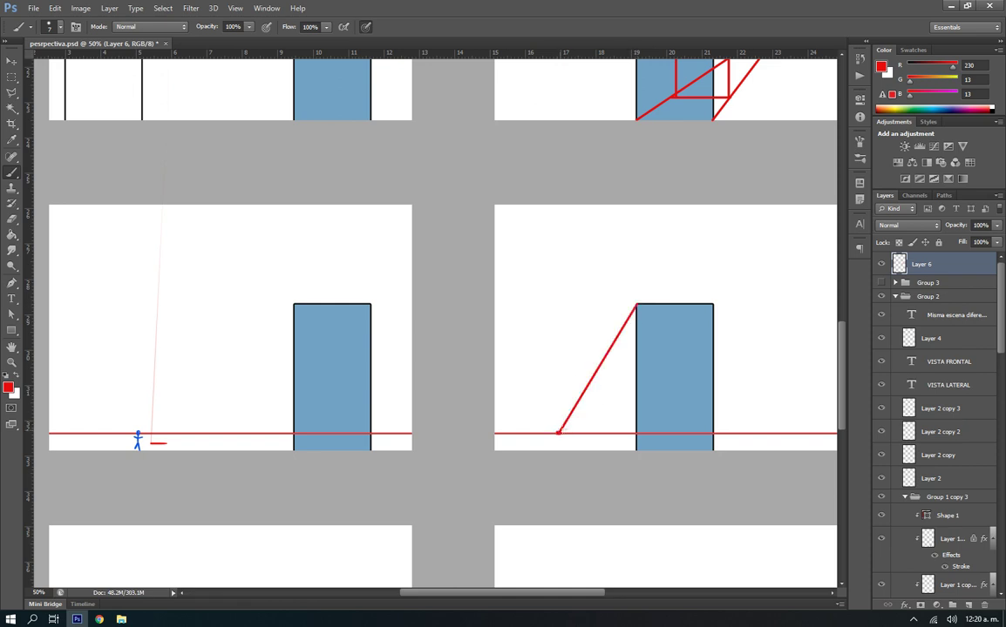
{"action": "left_click", "coordinate": [712, 306]}
{"action": "left_click", "coordinate": [556, 433], "text": "shift"}
{"action": "left_click", "coordinate": [637, 452]}
{"action": "left_click", "coordinate": [559, 432], "text": "shift"}
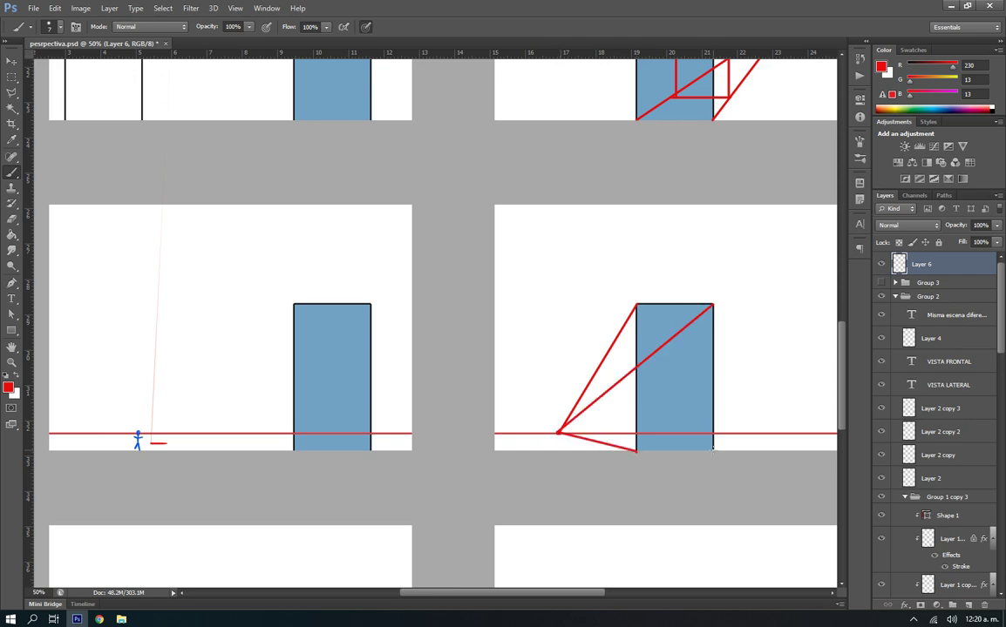
{"action": "left_click", "coordinate": [713, 451]}
{"action": "left_click", "coordinate": [559, 432], "text": "shift"}
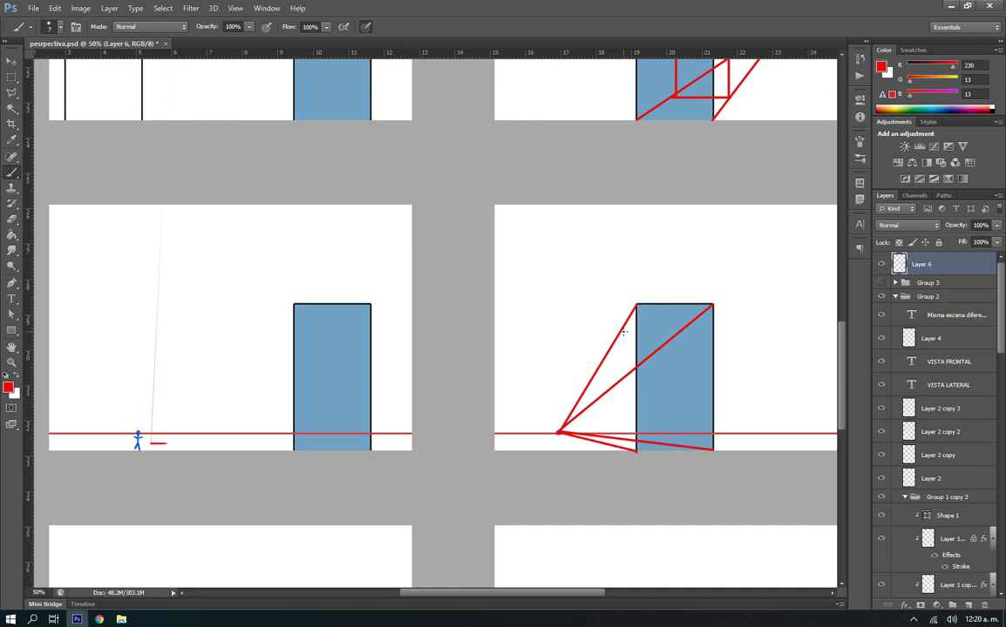
Outline the box's far face with red top, left and bottom edges.
{"action": "mouse_move", "coordinate": [621, 331]}
{"action": "left_mouse_down"}
{"action": "mouse_move", "coordinate": [680, 330]}
{"action": "mouse_move", "coordinate": [679, 444]}
{"action": "mouse_move", "coordinate": [613, 444]}
{"action": "left_mouse_up"}
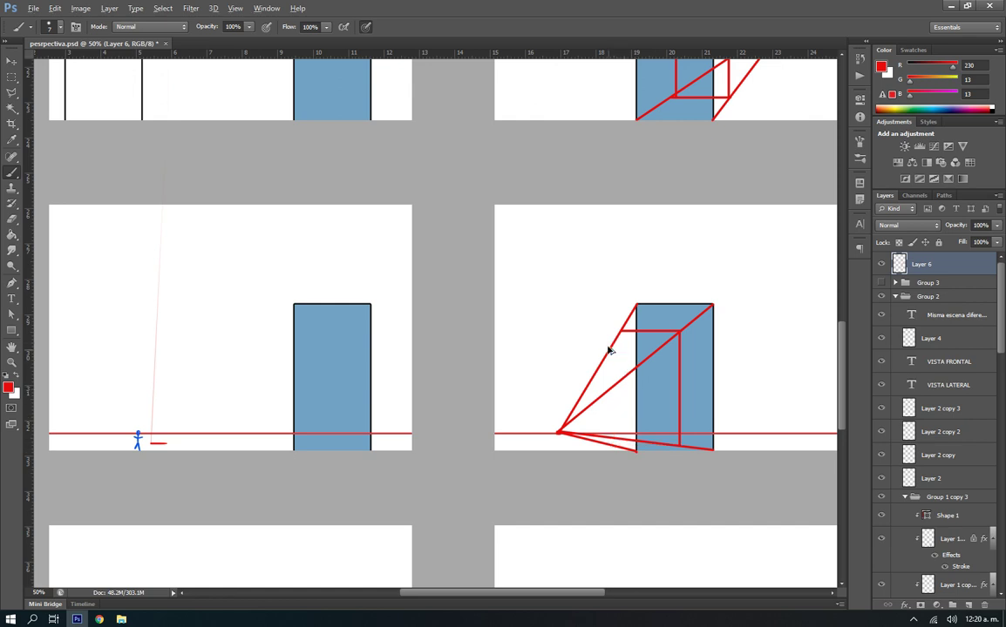
{"action": "left_click_drag", "start_coordinate": [621, 332], "coordinate": [620, 450]}
{"action": "left_click_drag", "start_coordinate": [622, 449], "coordinate": [678, 446]}
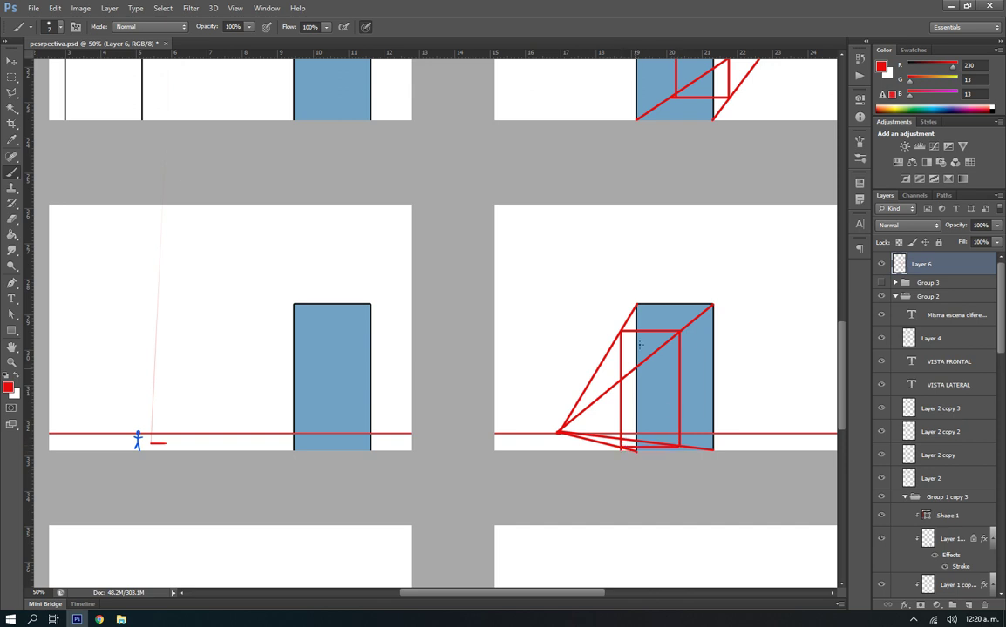
{"action": "scroll", "coordinate": [642, 398], "scroll_direction": "down", "scroll_amount": 2}
{"action": "scroll", "coordinate": [644, 308], "scroll_direction": "down", "scroll_amount": 2}
In the last panel, mark the horizon vanishing point and draw red lines to both bottom corners.
{"action": "scroll", "coordinate": [639, 445], "scroll_direction": "down", "scroll_amount": 5}
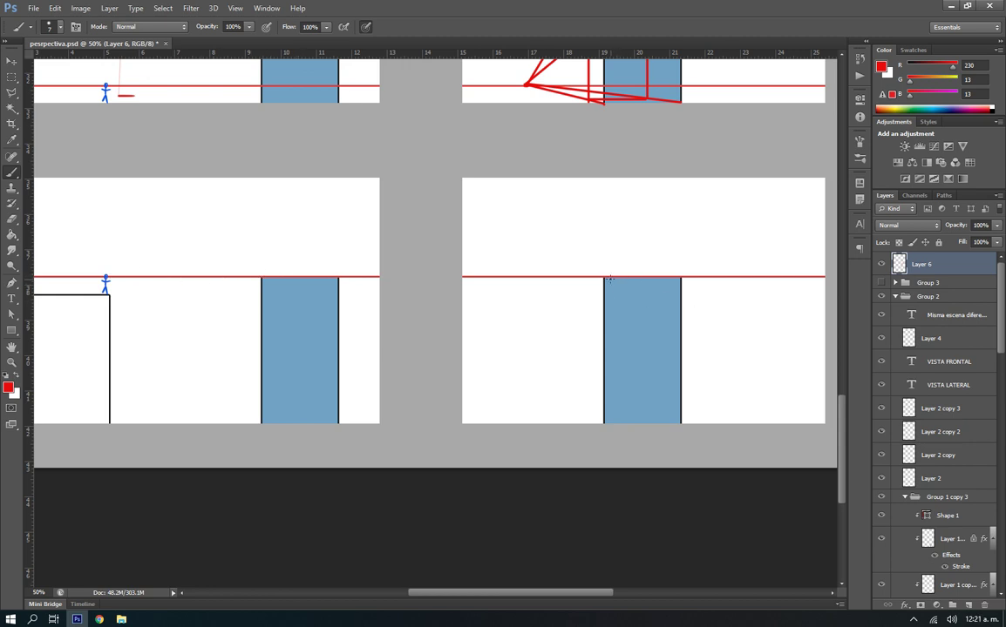
{"action": "left_click", "coordinate": [504, 275]}
{"action": "left_click", "coordinate": [603, 423], "text": "shift"}
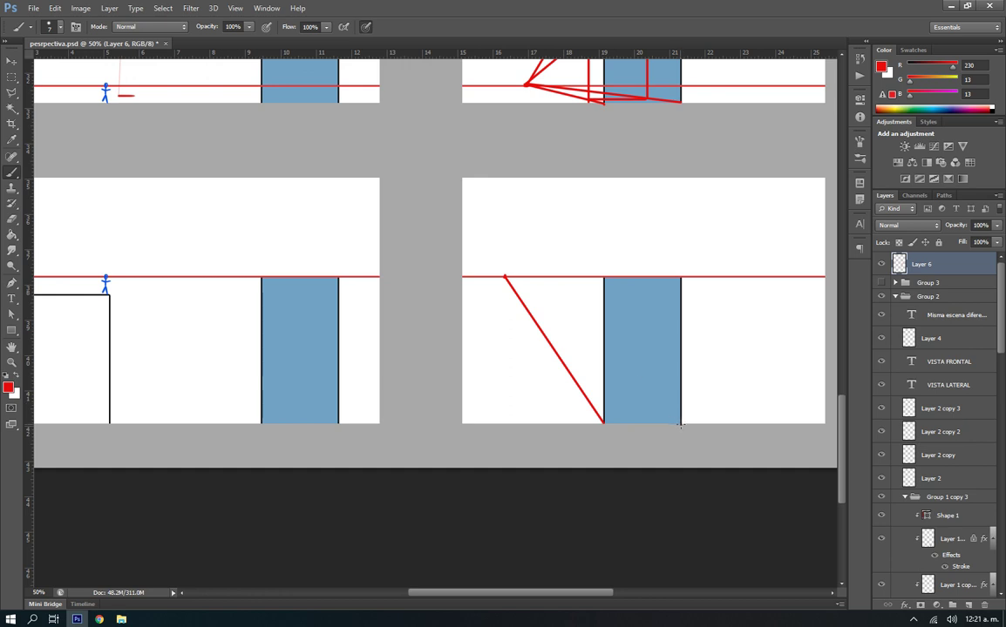
{"action": "left_click", "coordinate": [504, 277], "text": "shift"}
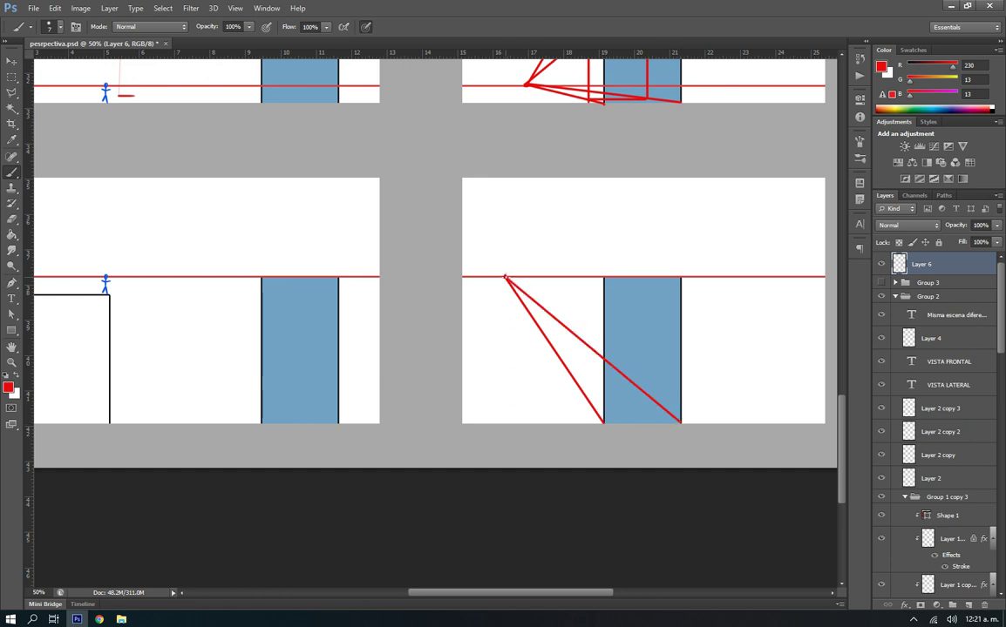
Draw the far face's bottom, top and right edges, then zoom out to show the whole sheet.
{"action": "mouse_move", "coordinate": [578, 387]}
{"action": "left_mouse_down"}
{"action": "mouse_move", "coordinate": [634, 387]}
{"action": "mouse_move", "coordinate": [579, 278]}
{"action": "left_mouse_up"}
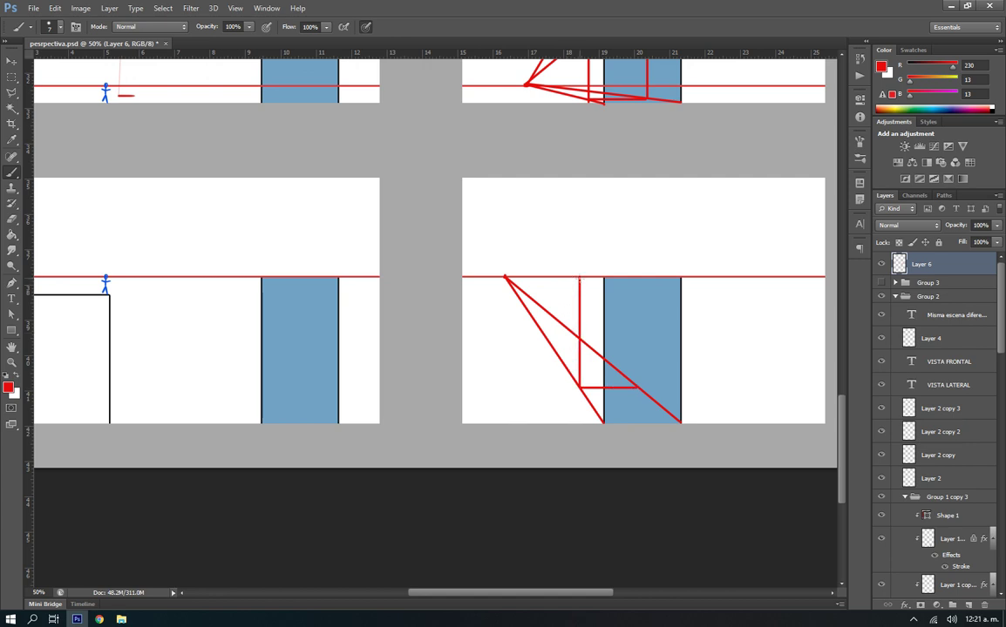
{"action": "left_click_drag", "start_coordinate": [578, 279], "coordinate": [678, 279]}
{"action": "left_click_drag", "start_coordinate": [637, 386], "coordinate": [637, 279]}
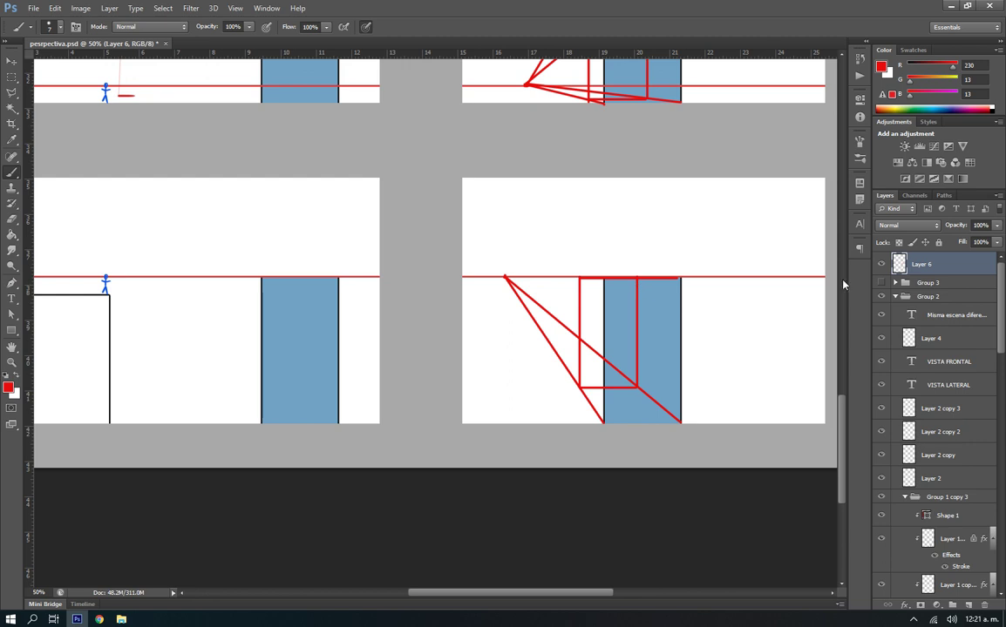
{"action": "left_click", "coordinate": [571, 234], "text": "ctrl+alt"}
{"action": "left_click", "coordinate": [572, 235], "text": "ctrl+alt"}
{"action": "left_click", "coordinate": [572, 234], "text": "ctrl+alt"}
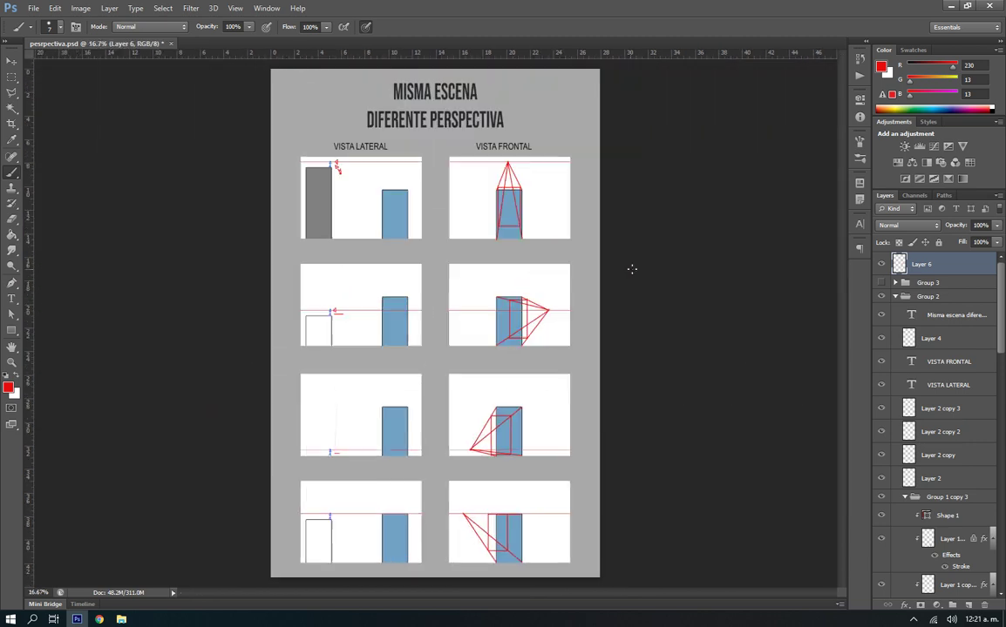